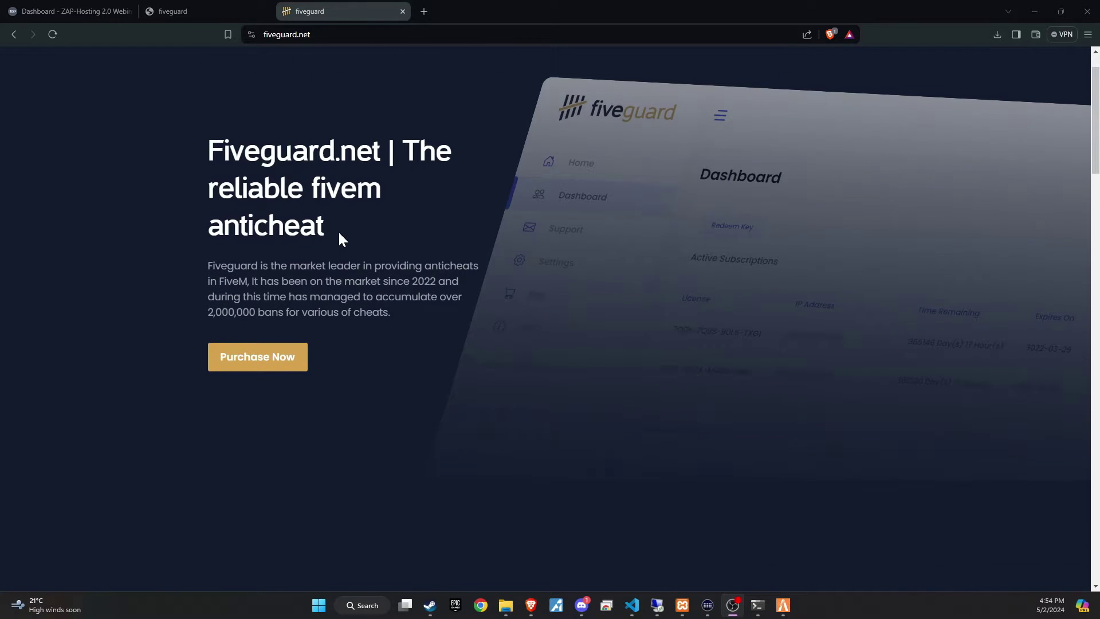
# Scroll the fiveguard.net landing page to the One-Month (45.00 EUR) and Lifetime (125.00 EUR) plans
pyautogui.scroll(-10, 336, 235)
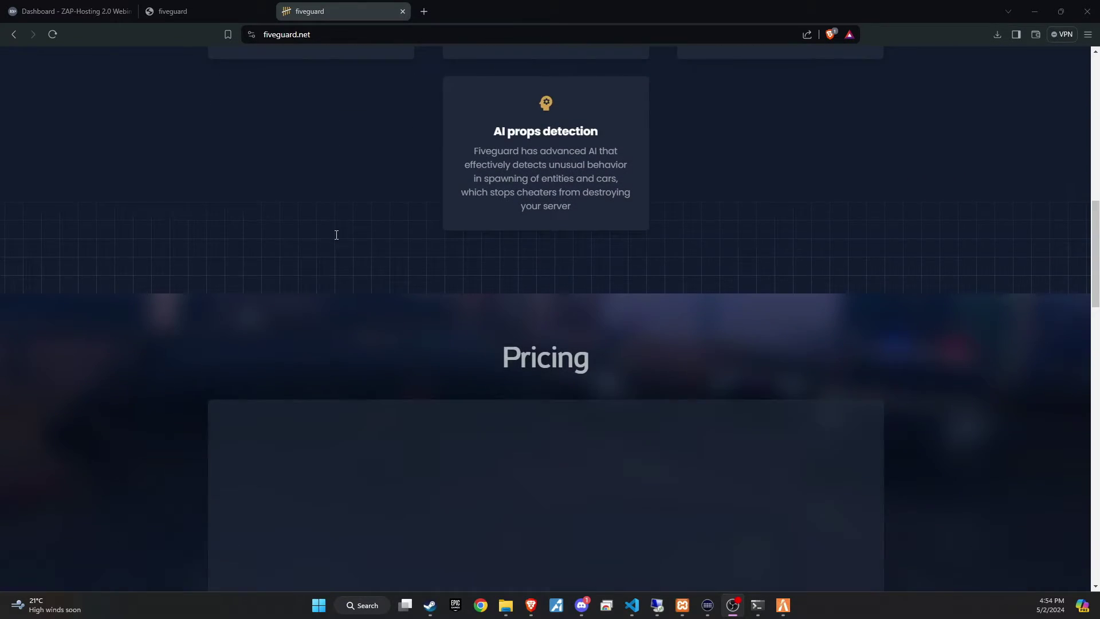
pyautogui.scroll(-3, 336, 235)
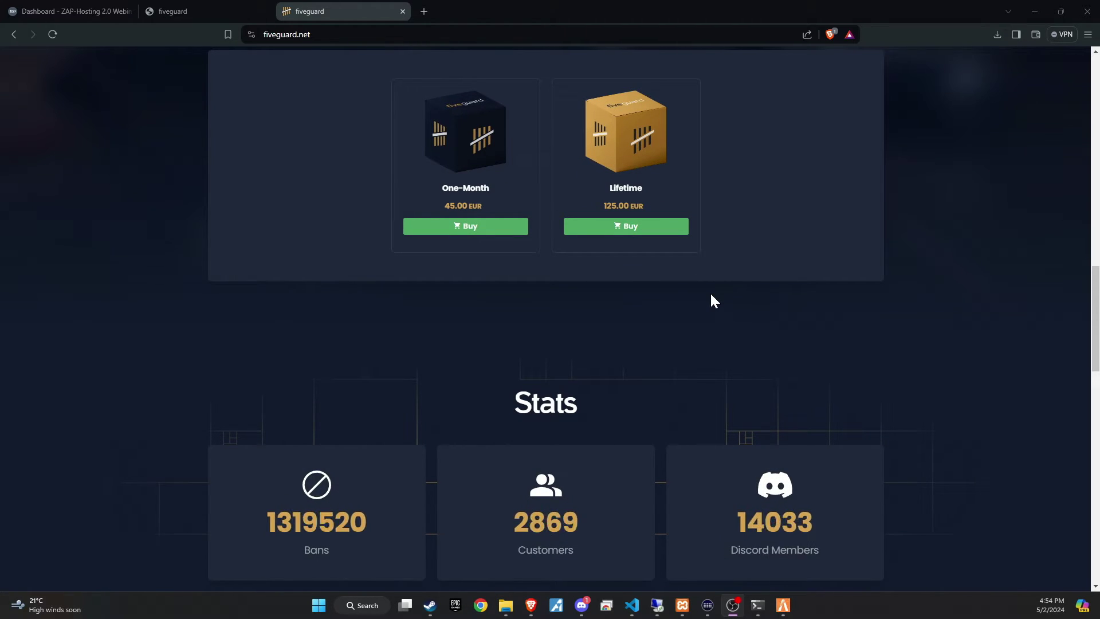
pyautogui.scroll(3, 709, 294)
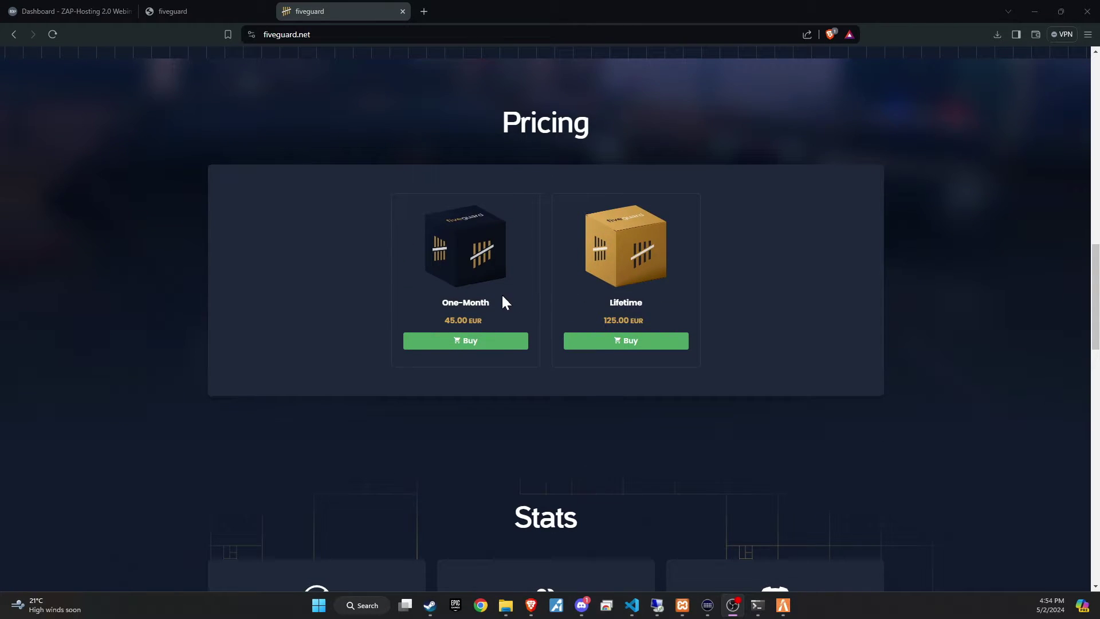
pyautogui.scroll(15, 459, 365)
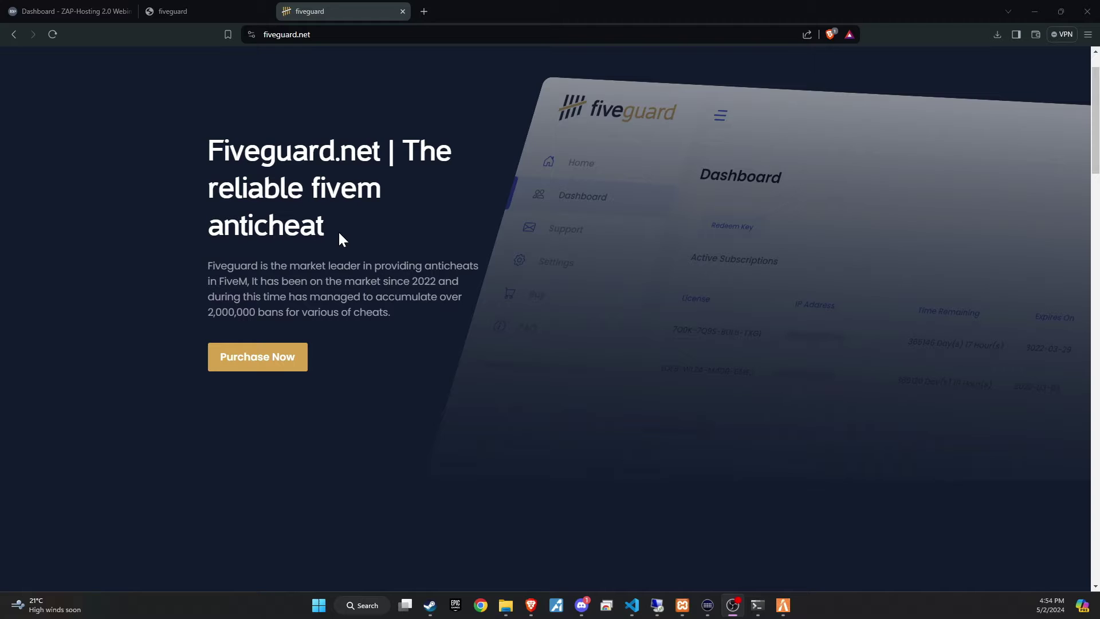
pyautogui.scroll(-15, 400, 297)
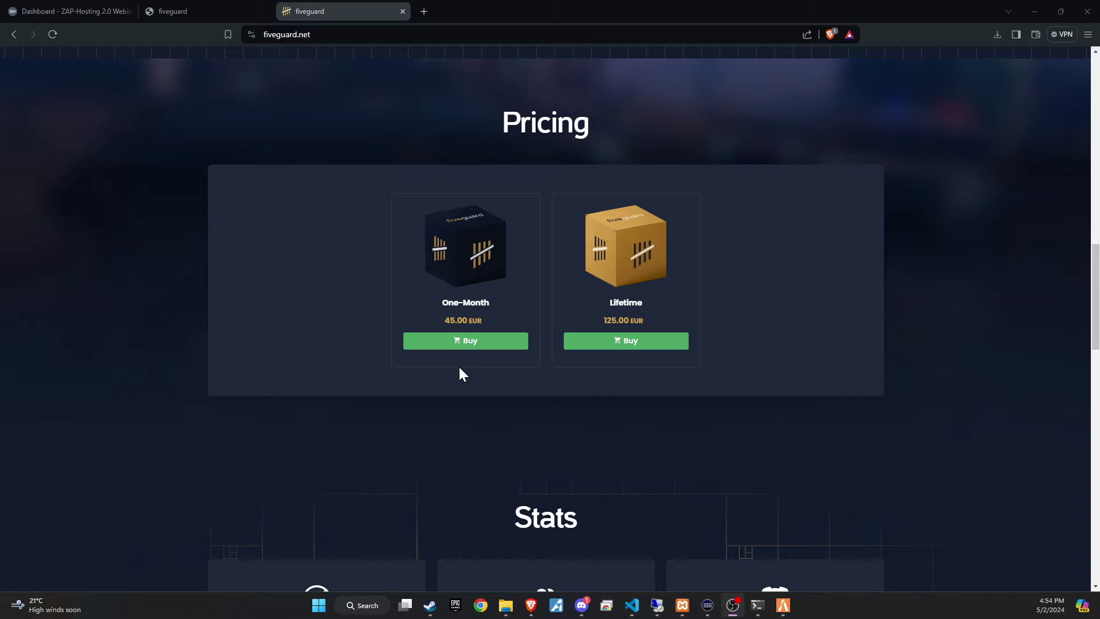
# Start the One-Month plan purchase, then close the PayPal checkout to return to the dashboard
pyautogui.click(460, 348)
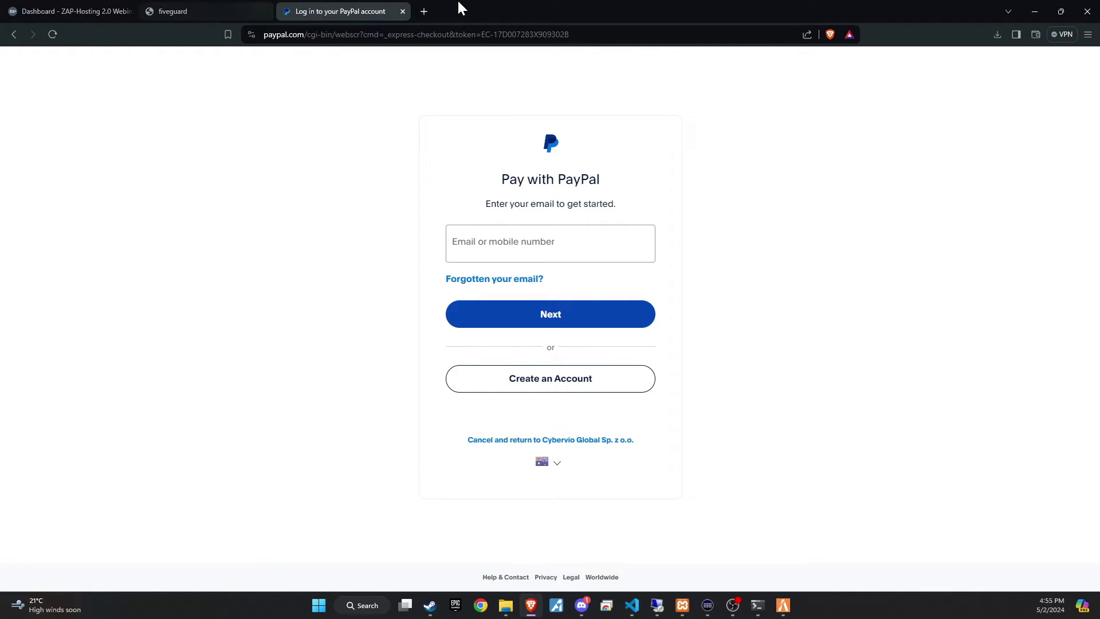
pyautogui.click(402, 12)
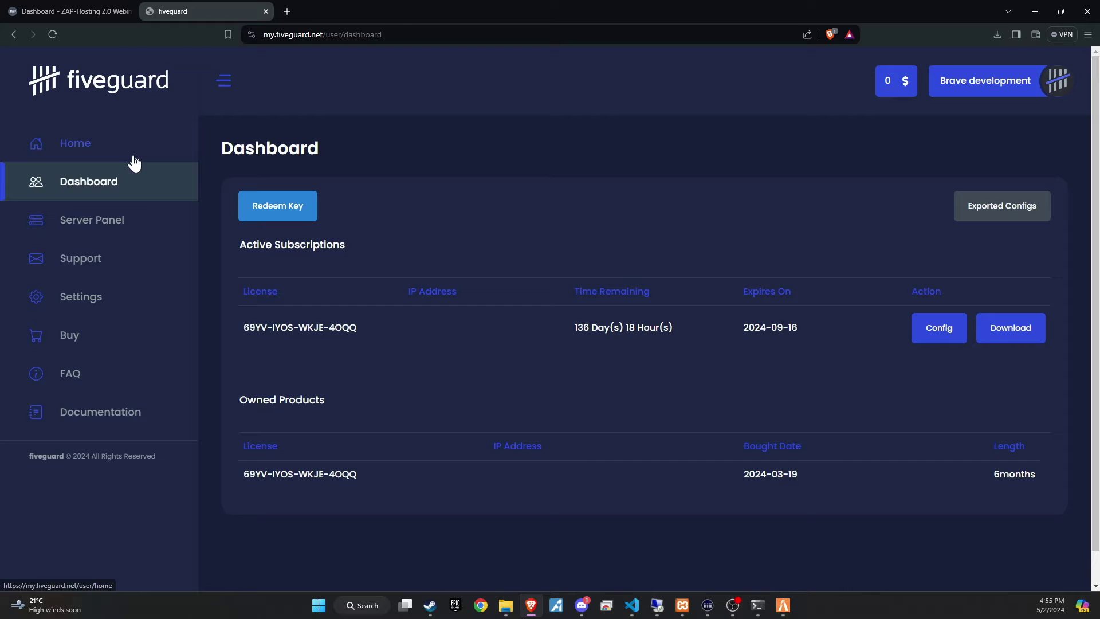
# Open Config for the active subscription's license to reach the Config System page
pyautogui.click(949, 332)
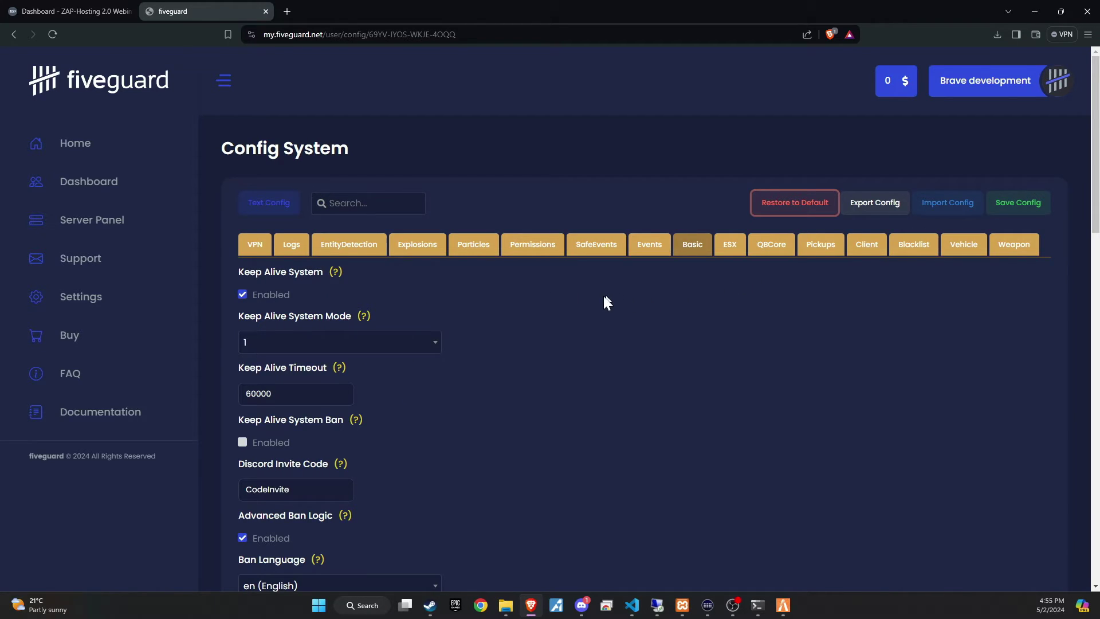
# Switch to the Logs tab and review its blank webhook fields, selecting Webhook Admin Functions Logs
pyautogui.scroll(-3, 584, 301)
pyautogui.scroll(3, 567, 310)
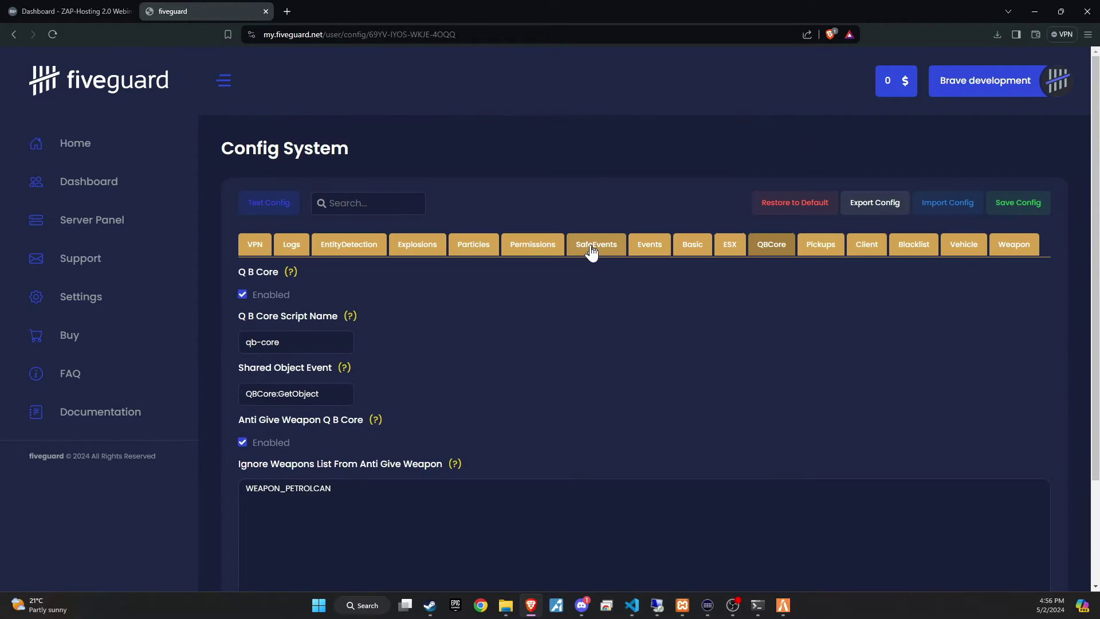
pyautogui.click(297, 247)
pyautogui.scroll(-3, 332, 343)
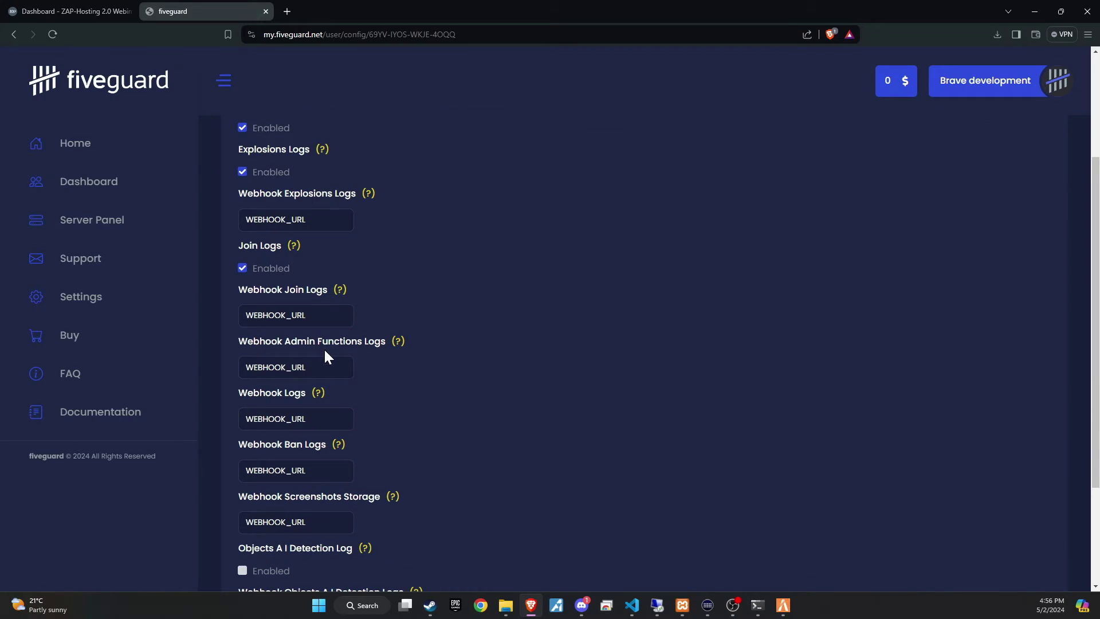
pyautogui.scroll(-2, 302, 300)
pyautogui.click(313, 247)
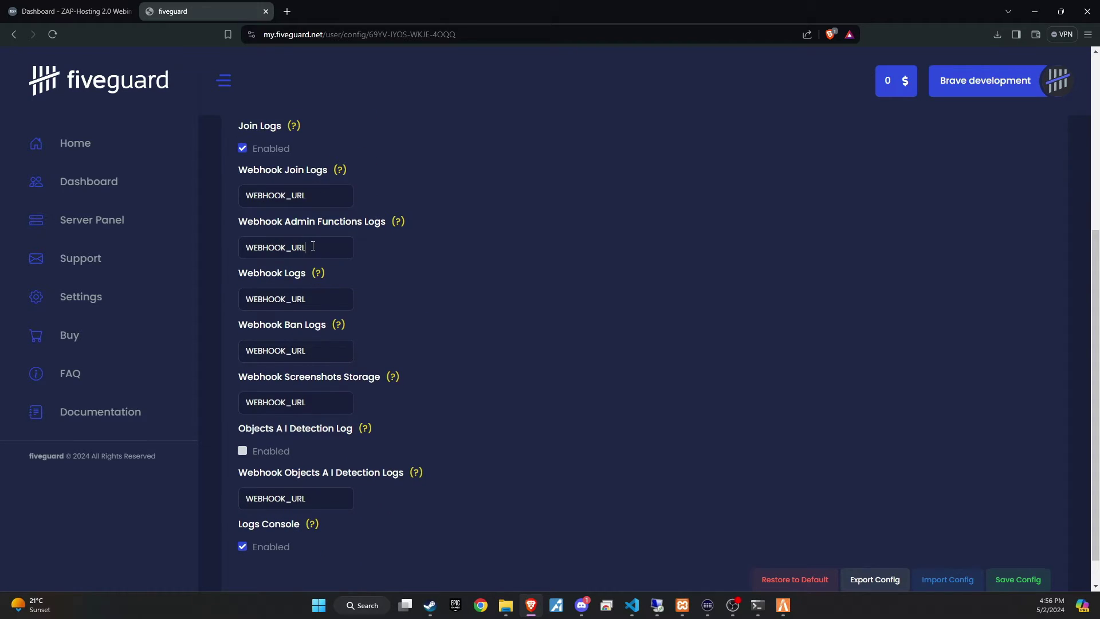
pyautogui.scroll(-1, 316, 401)
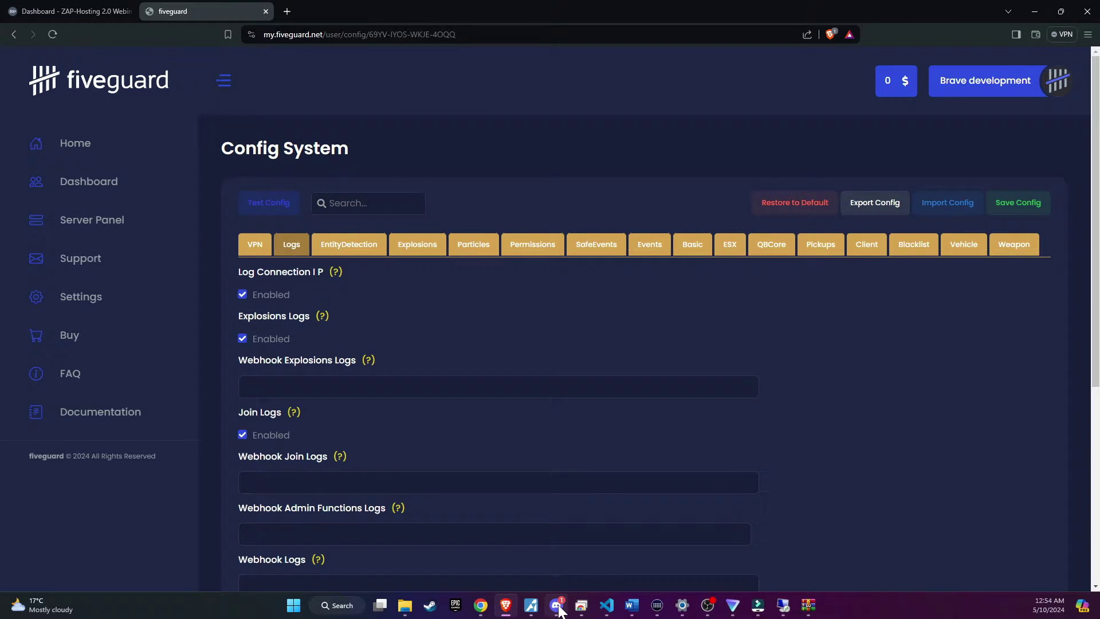
# Create a new webhook for the #screenshots Discord channel and copy its URL
pyautogui.click(559, 608)
pyautogui.click(158, 290)
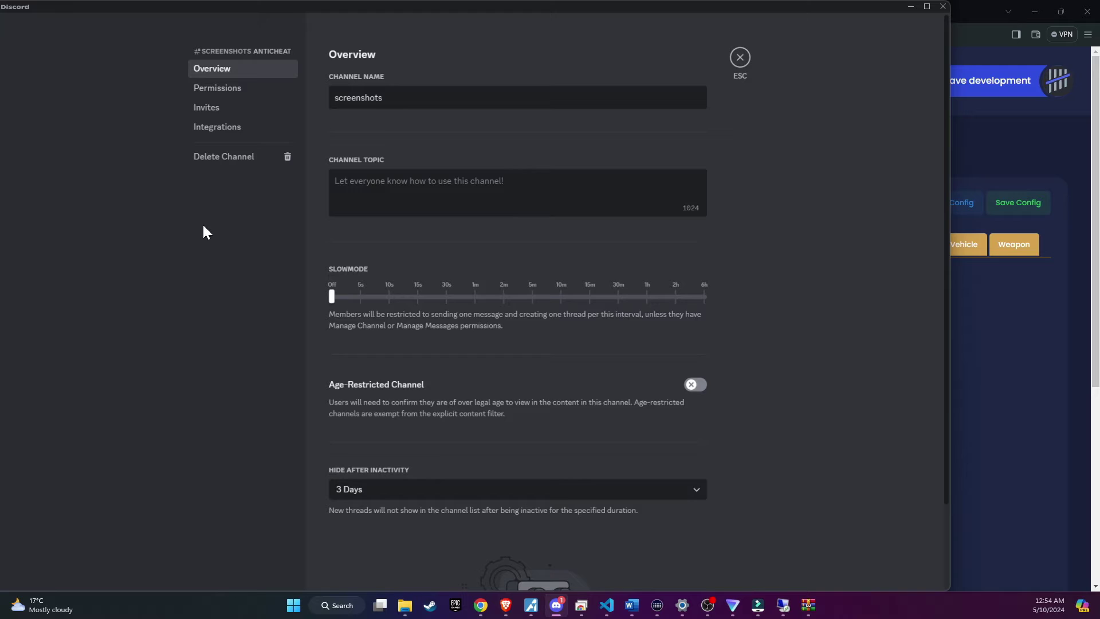
pyautogui.click(229, 129)
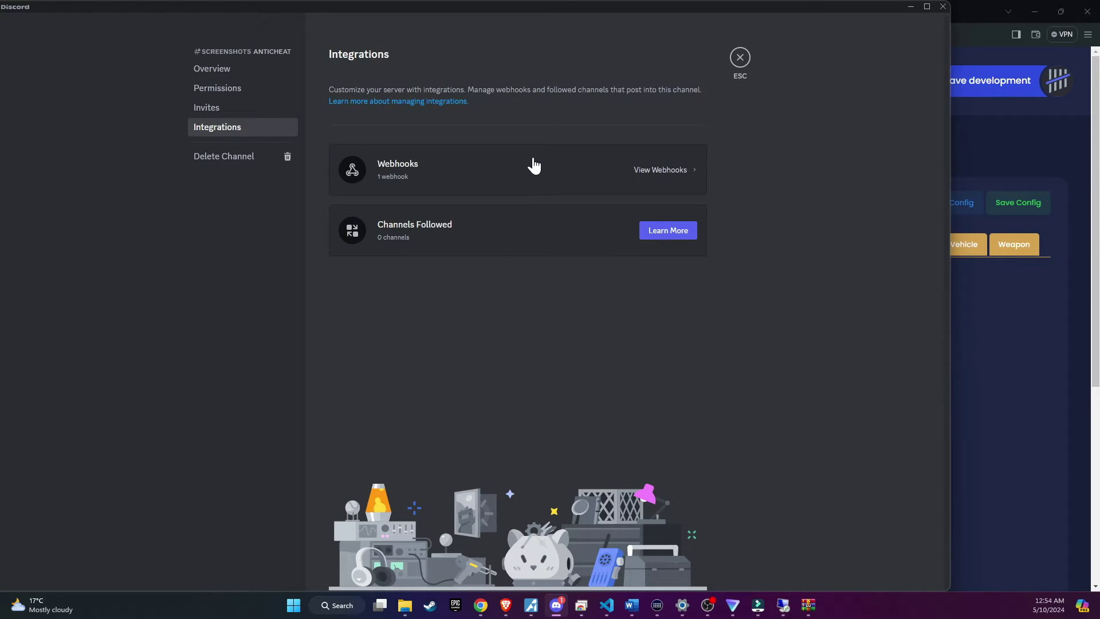
pyautogui.click(513, 164)
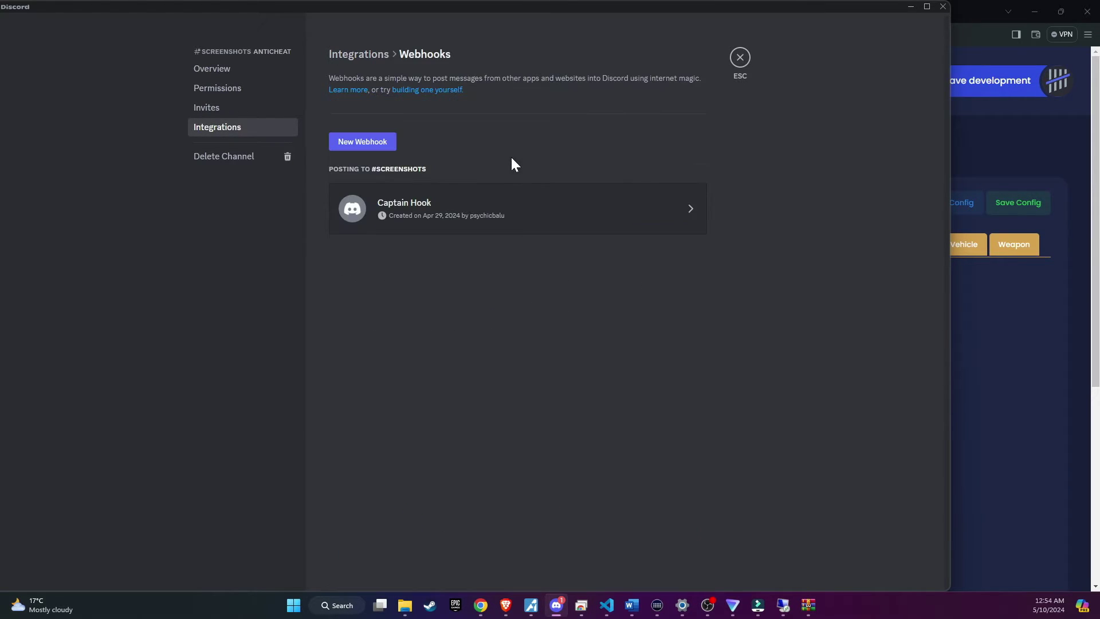
pyautogui.click(384, 149)
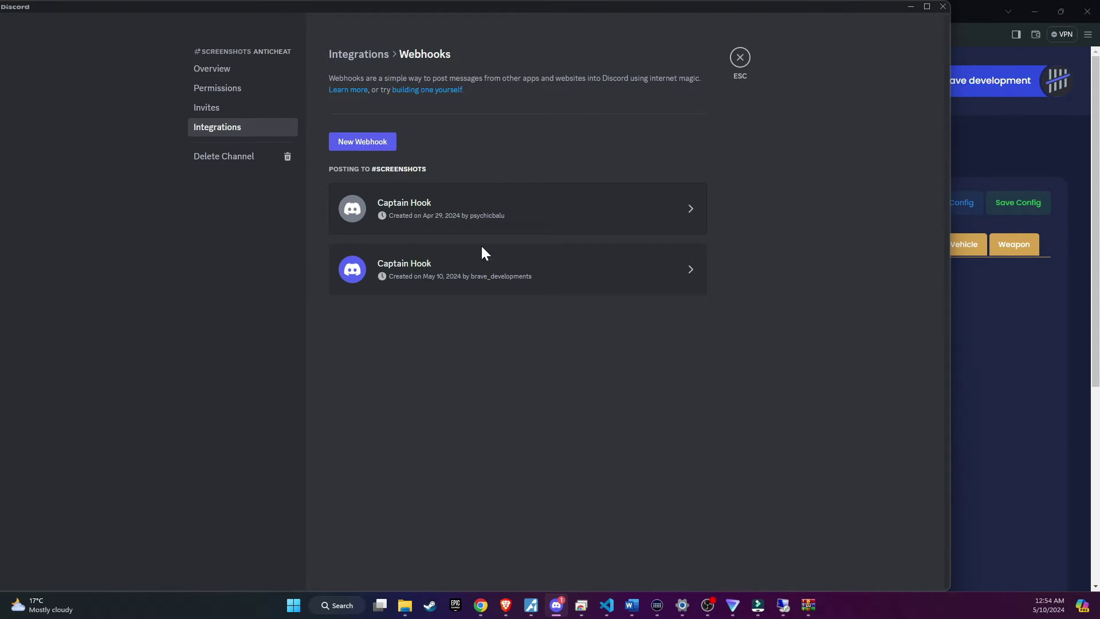
pyautogui.click(439, 280)
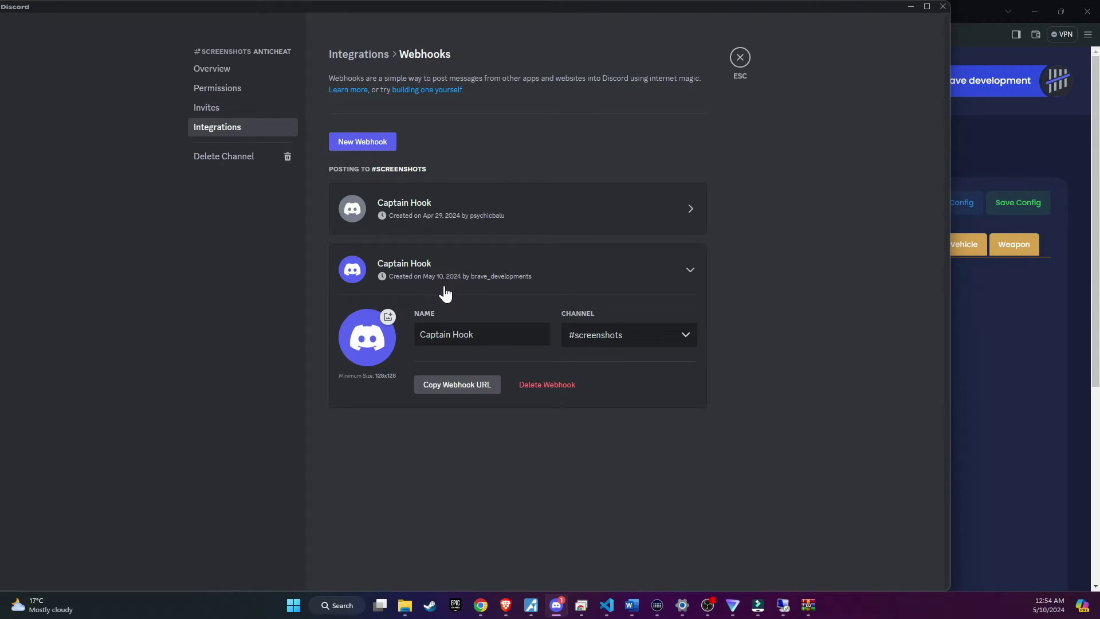
pyautogui.click(457, 382)
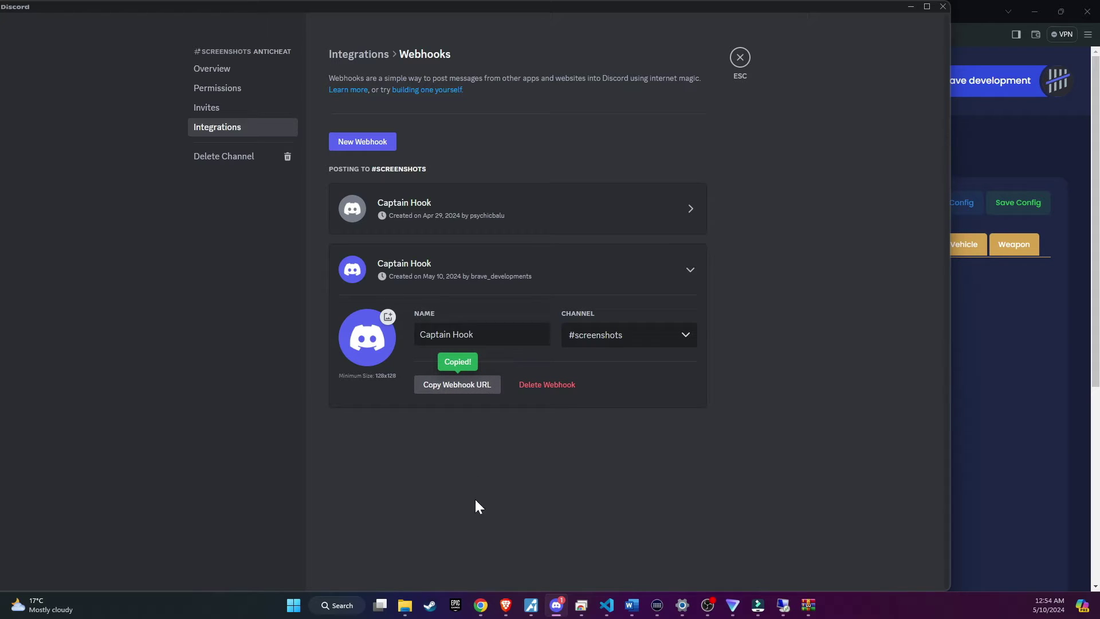
# Paste the webhook URL into Fiveguard's Webhook Explosions Logs field
pyautogui.click(505, 604)
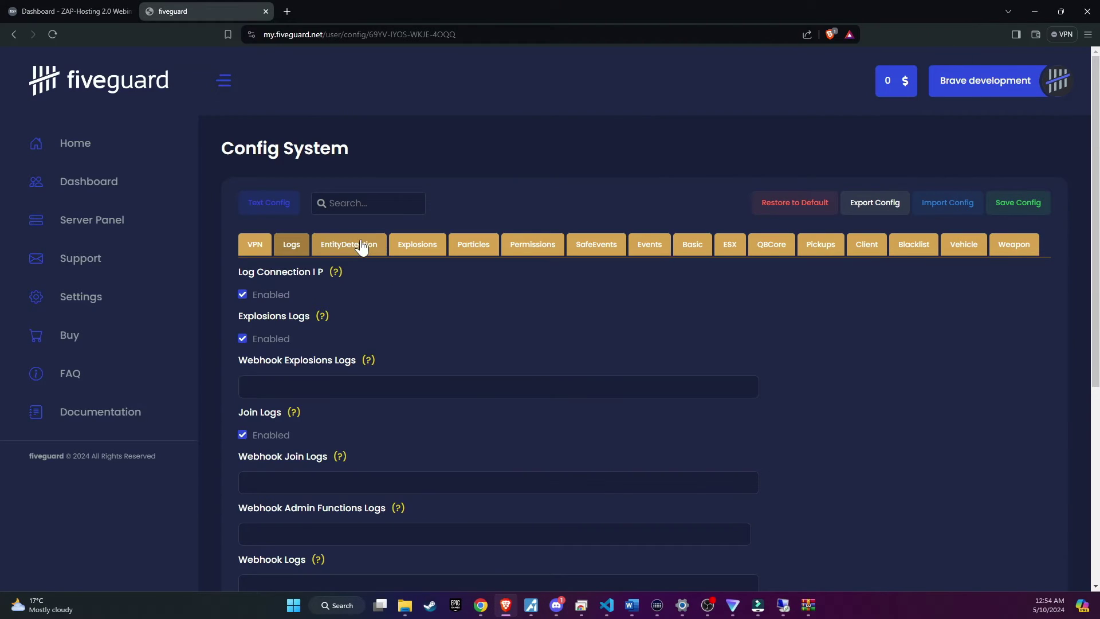
pyautogui.click(295, 387)
pyautogui.hotkey('ctrl', 'v')
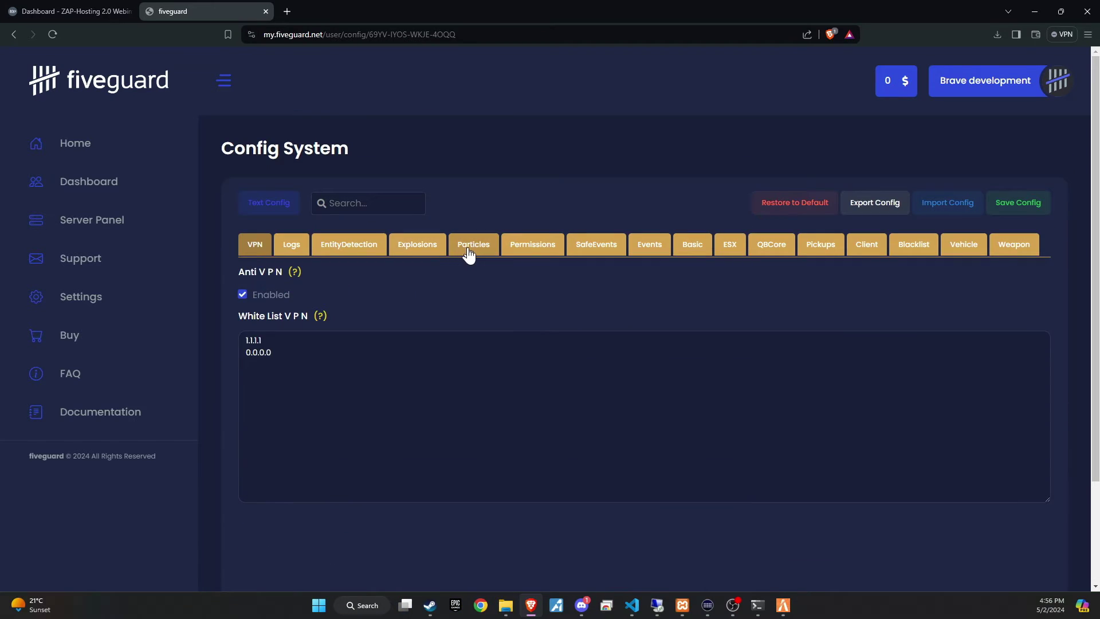
# On the Particles tab, raise Max Scale to 10, Mass Particles Value to 4, Reset Counter After to 8
pyautogui.click(470, 249)
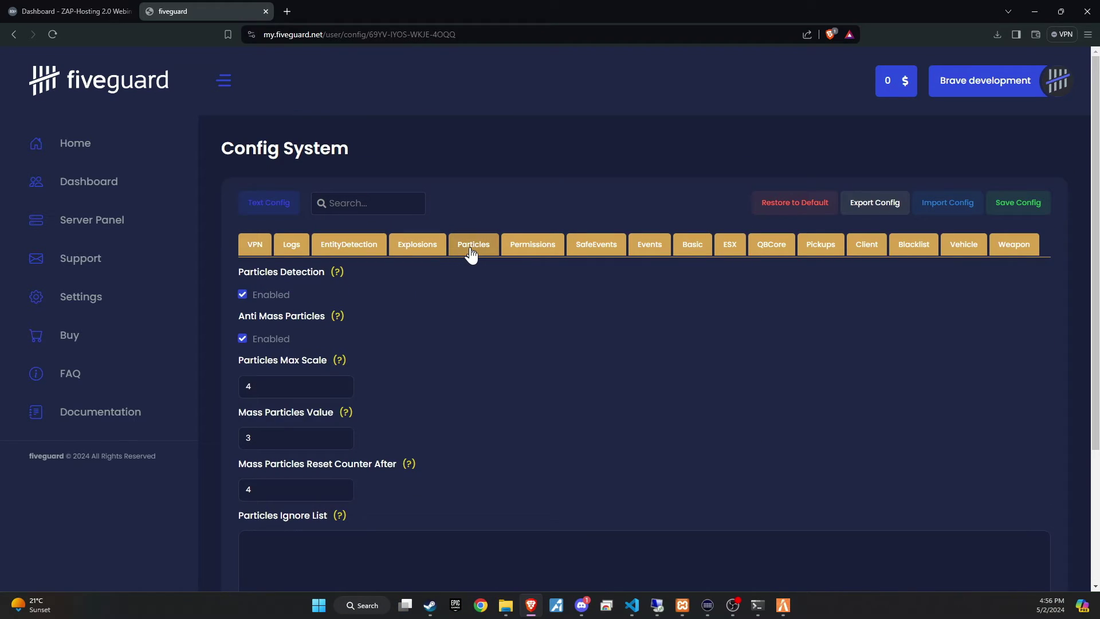
pyautogui.scroll(-2, 405, 355)
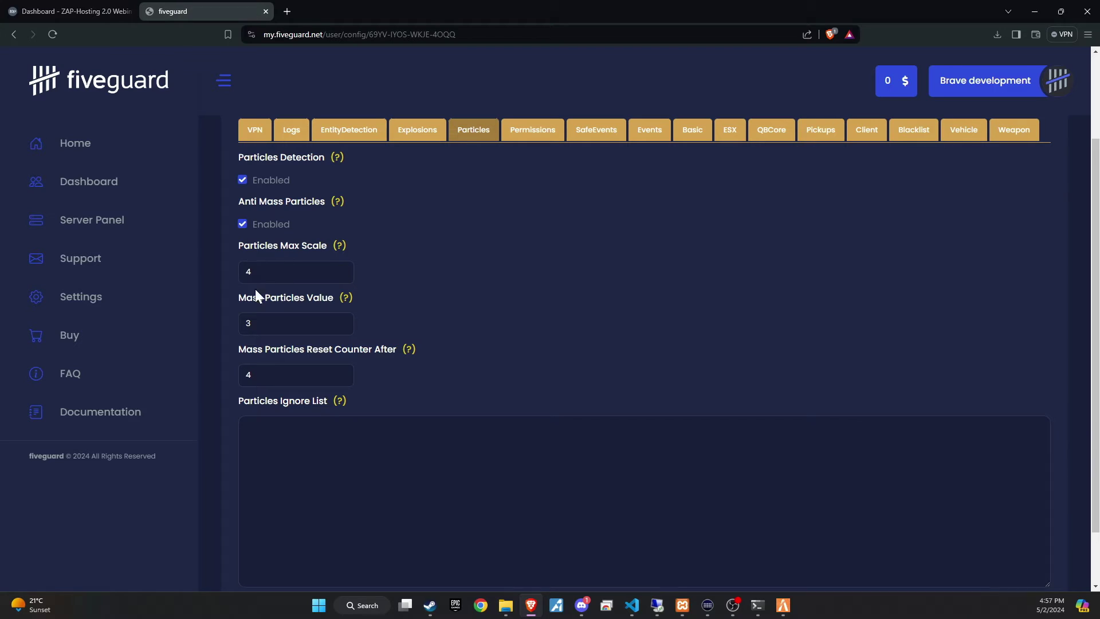
pyautogui.click(342, 270)
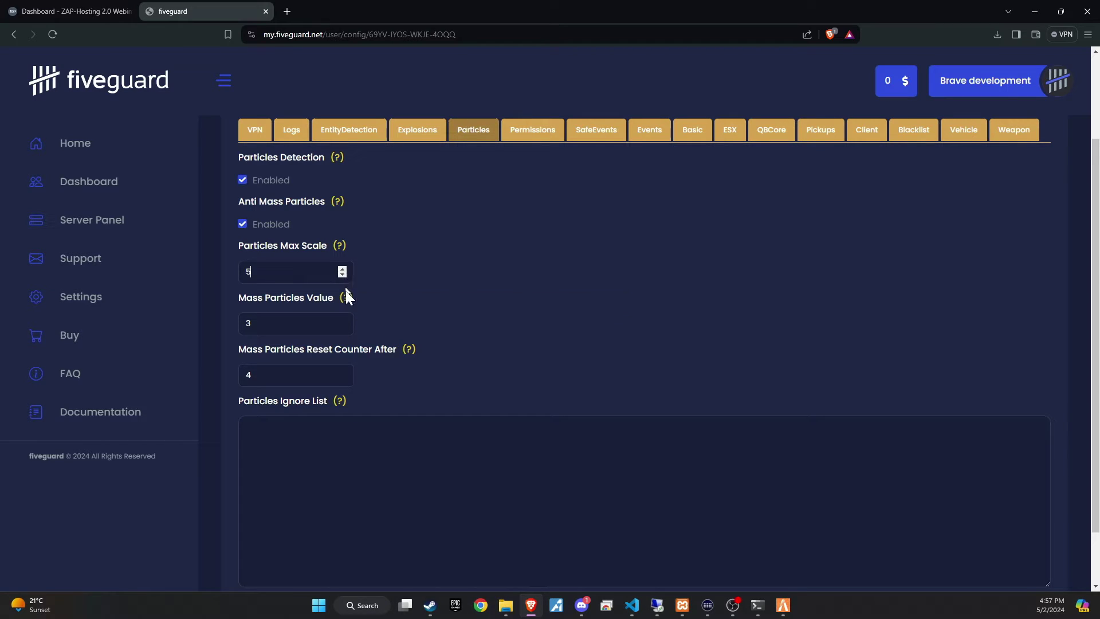
pyautogui.click(345, 319)
pyautogui.click(342, 372)
pyautogui.click(342, 372)
pyautogui.click(342, 372)
pyautogui.click(341, 372)
pyautogui.click(342, 270)
pyautogui.click(341, 269)
pyautogui.click(342, 270)
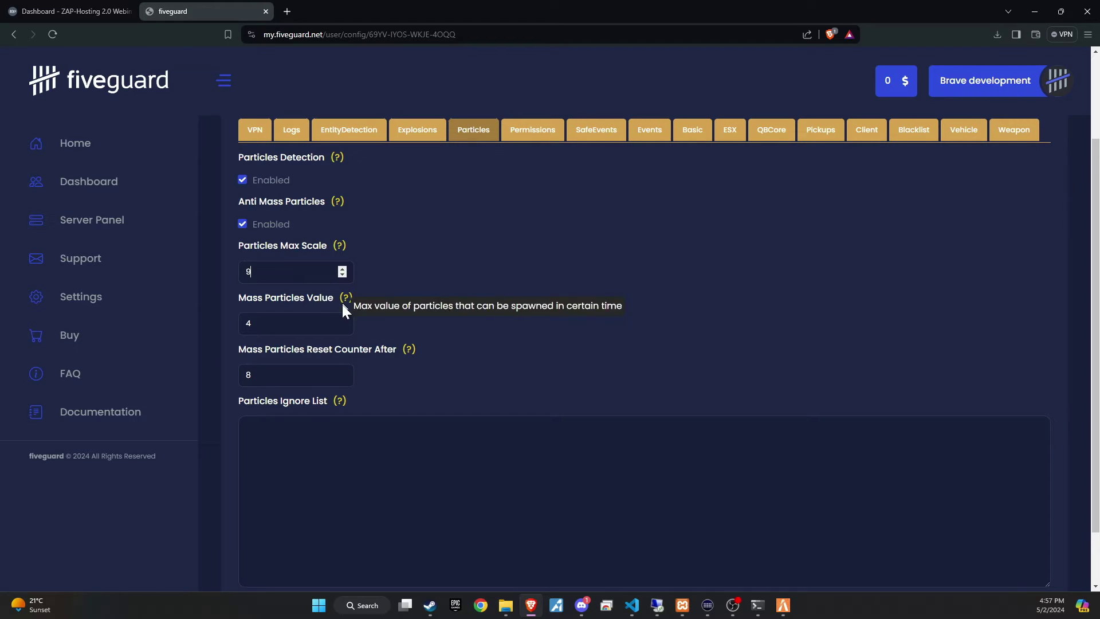
pyautogui.click(342, 269)
pyautogui.click(342, 269)
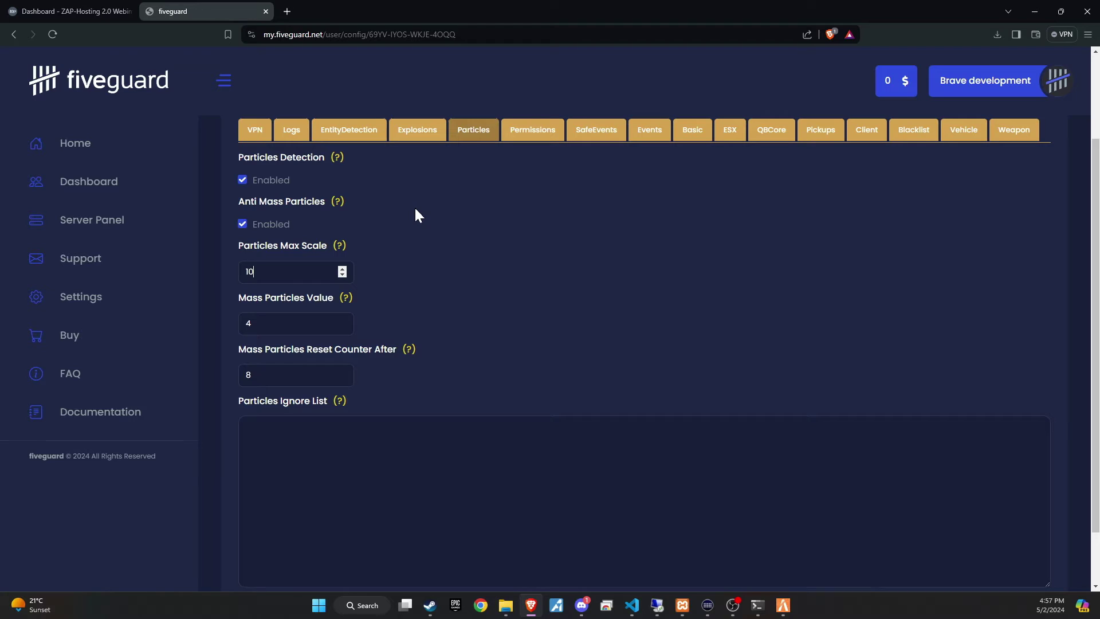
pyautogui.click(549, 130)
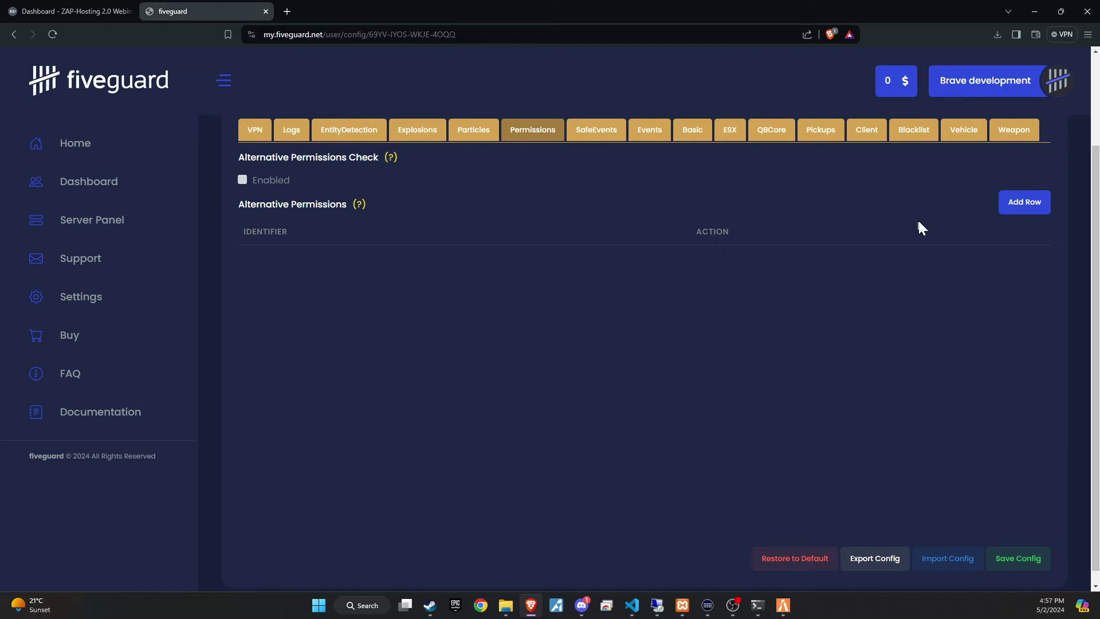
# Start a new alternative permissions row, showing Admin Menu options and granting ESP Access
pyautogui.click(1007, 205)
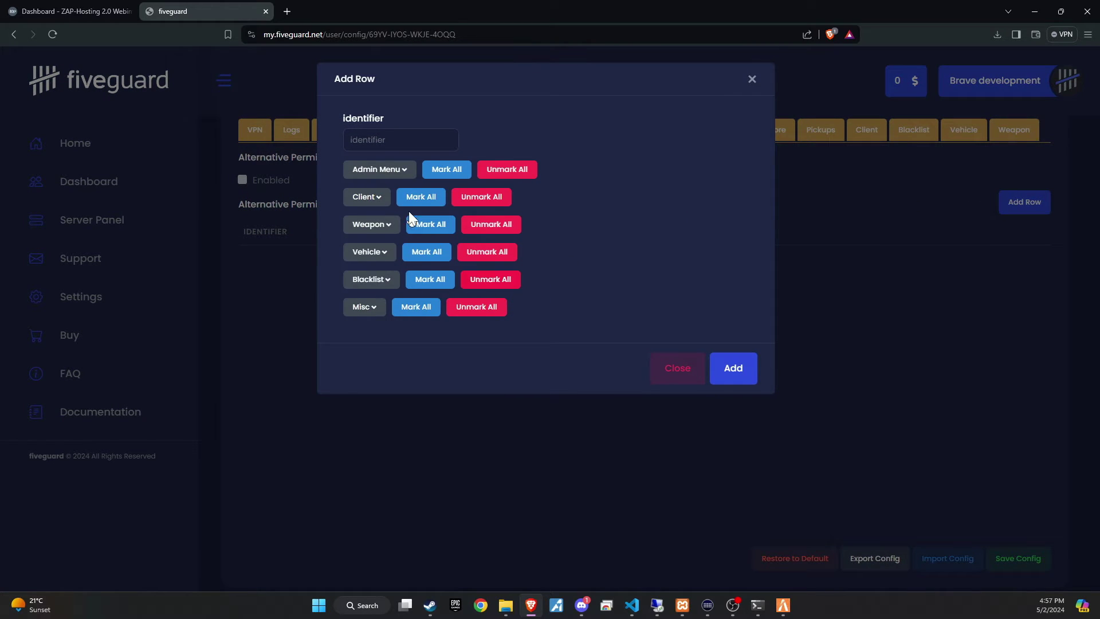
pyautogui.click(395, 172)
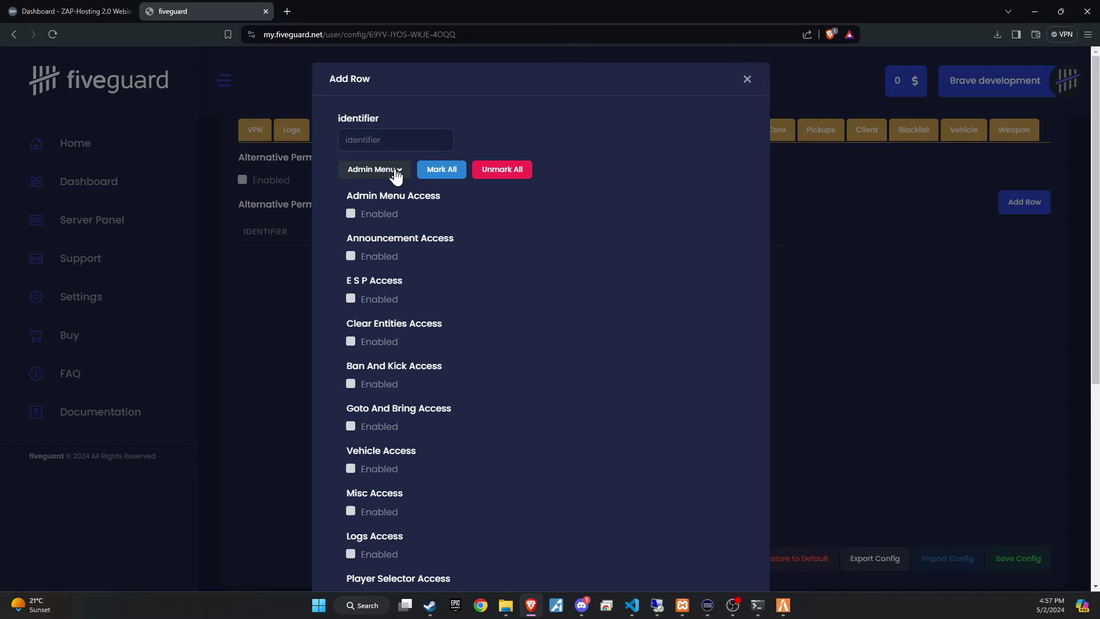
pyautogui.click(395, 172)
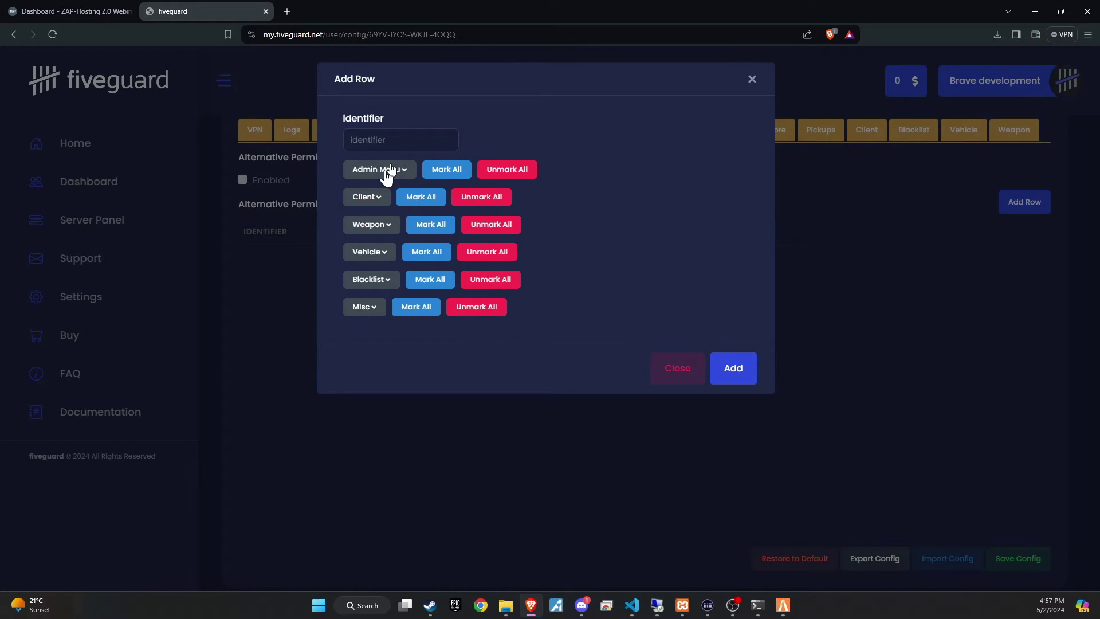
pyautogui.click(390, 169)
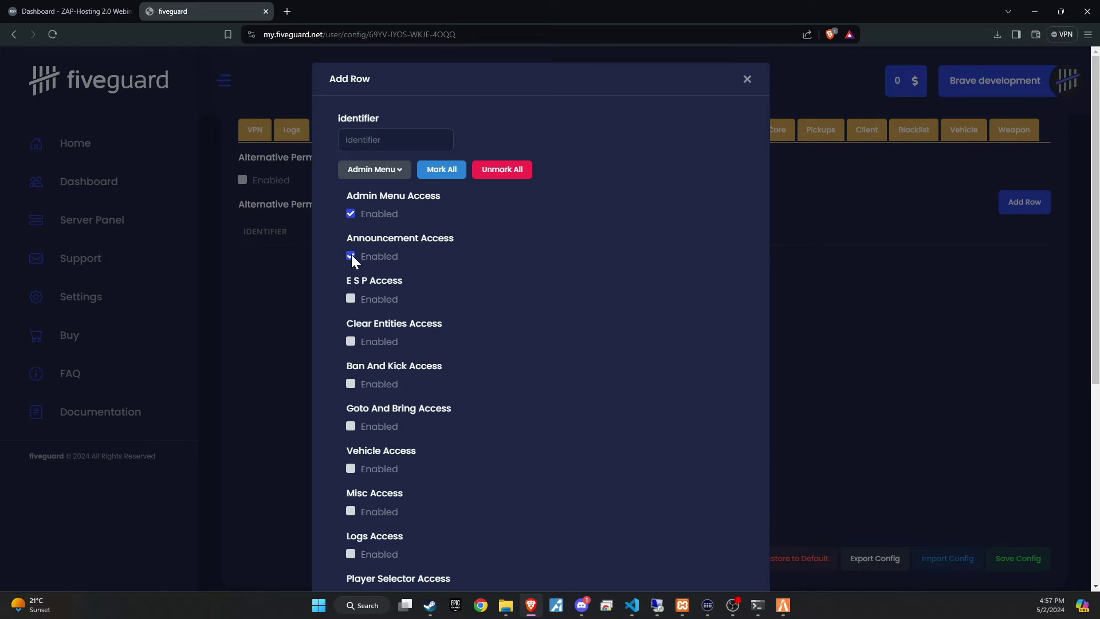
pyautogui.click(350, 298)
# Try adding the row, then dismiss the 'identifier is empty' error
pyautogui.scroll(-6, 405, 346)
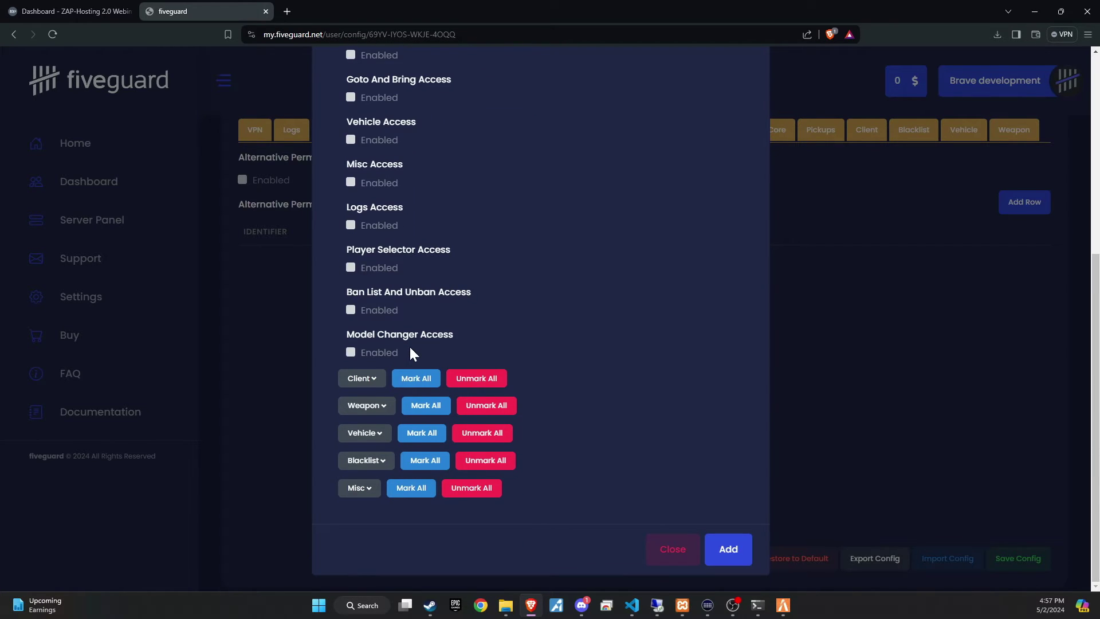
pyautogui.click(726, 547)
pyautogui.click(567, 388)
pyautogui.scroll(6, 756, 328)
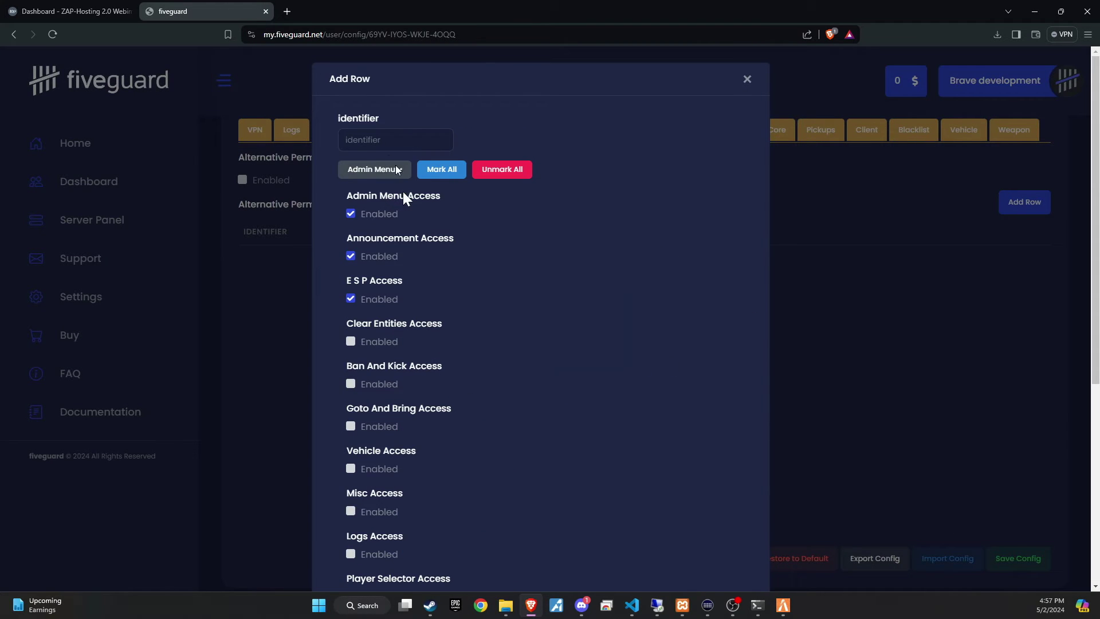
pyautogui.scroll(-1, 370, 265)
pyautogui.scroll(-3, 361, 321)
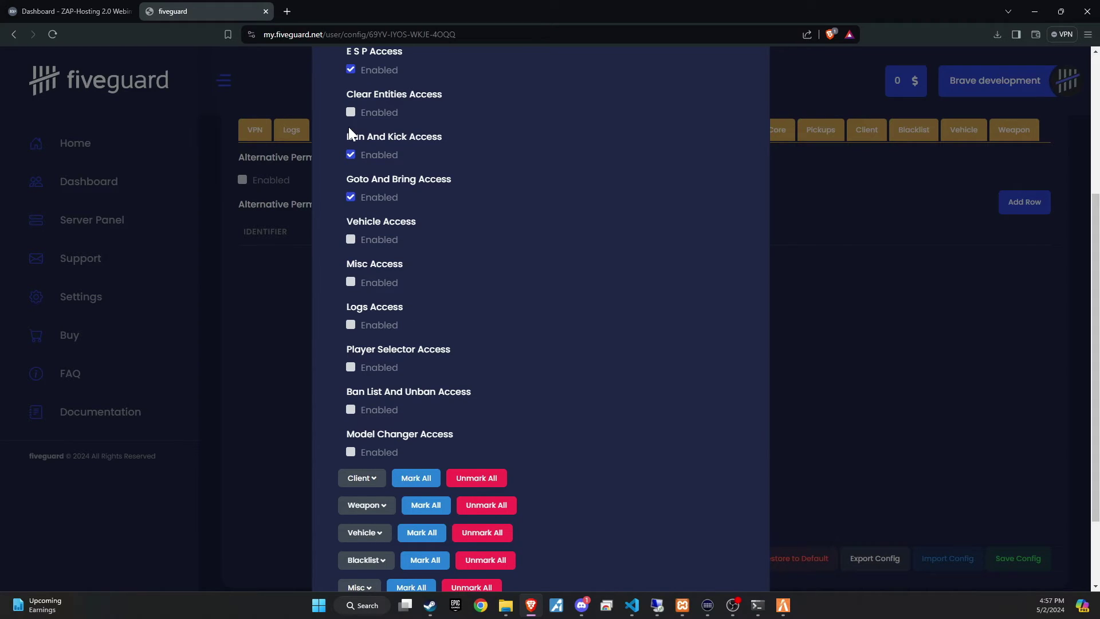
pyautogui.scroll(-1, 437, 224)
# Close the permission row form and scroll through the Blacklisted Vehicles list
pyautogui.scroll(2, 555, 253)
pyautogui.click(916, 257)
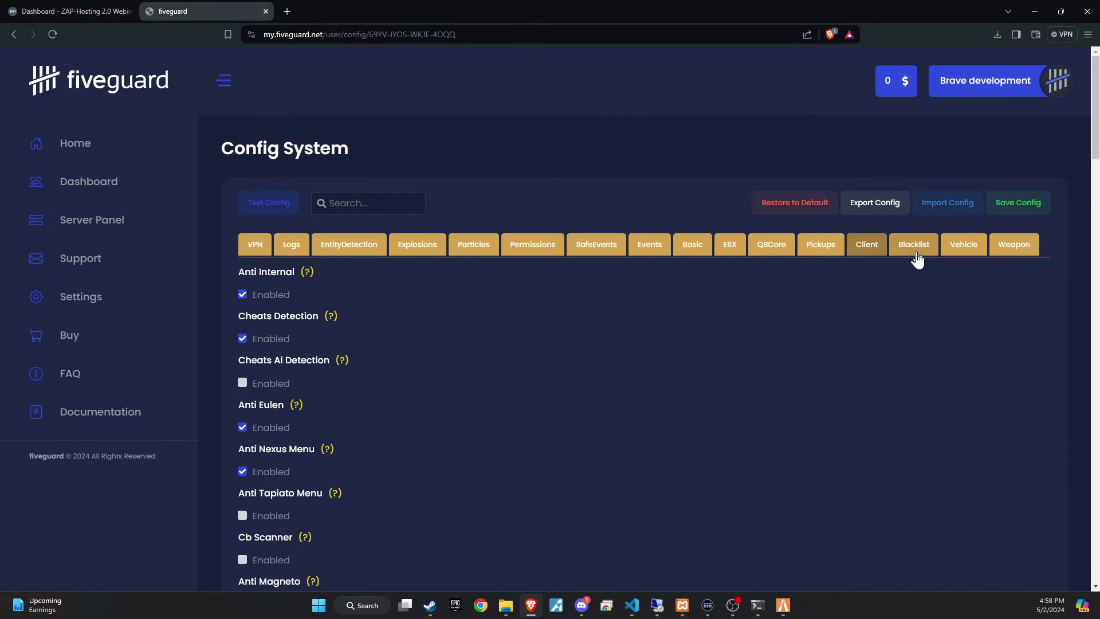
pyautogui.click(917, 256)
pyautogui.scroll(-6, 315, 397)
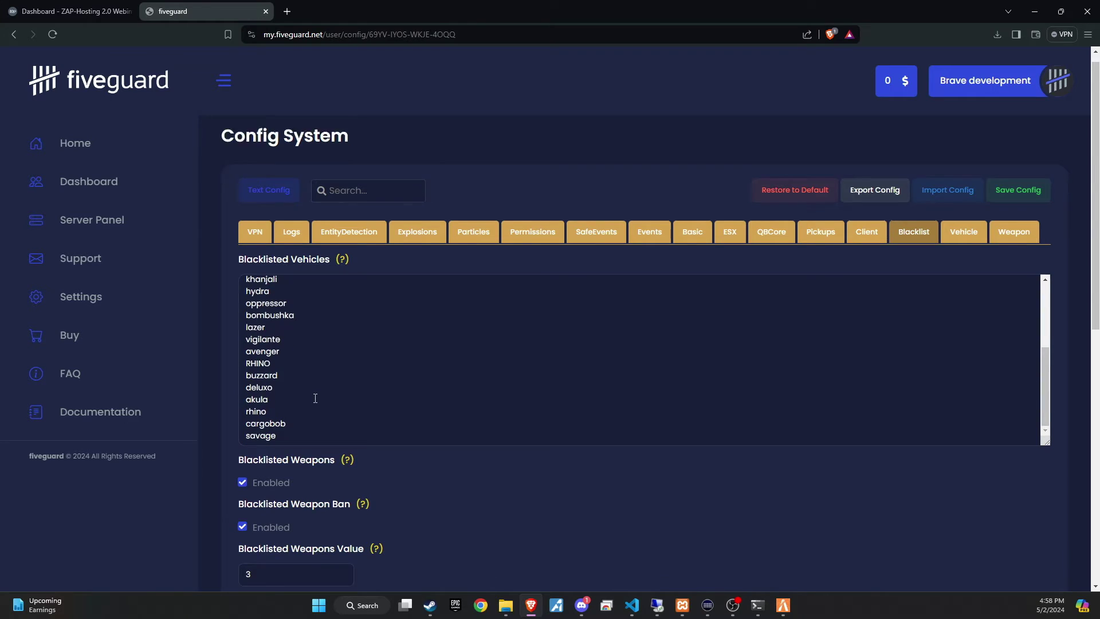
pyautogui.scroll(-5, 315, 398)
pyautogui.scroll(10, 560, 382)
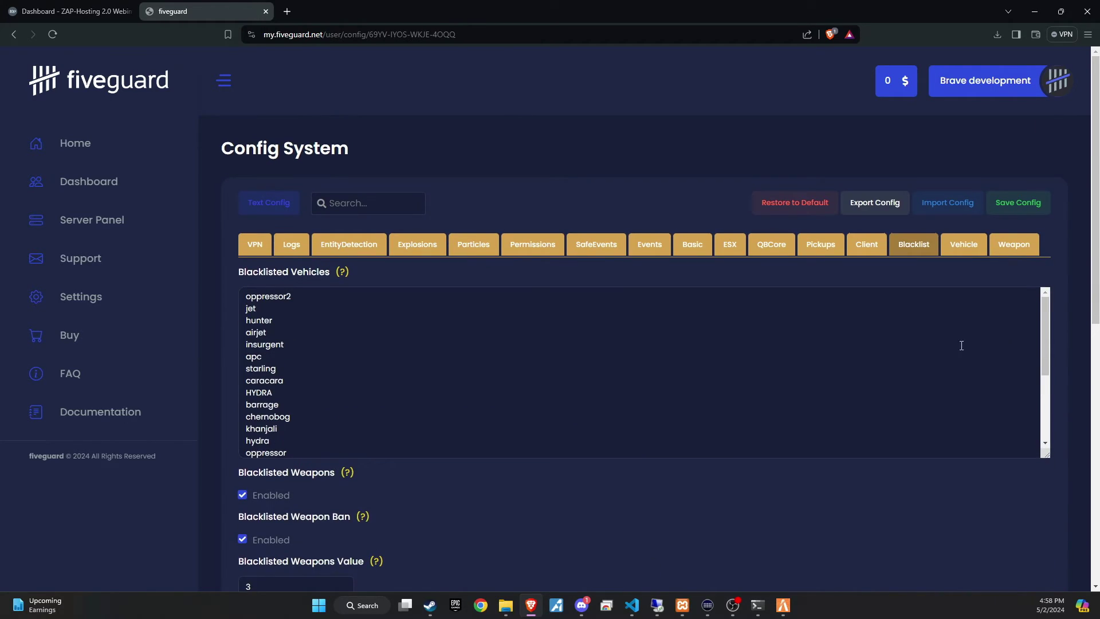
# View the Vehicle tab, then the Weapon settings with Ammunition Check and Max Ammunition 300
pyautogui.click(968, 247)
pyautogui.click(1010, 247)
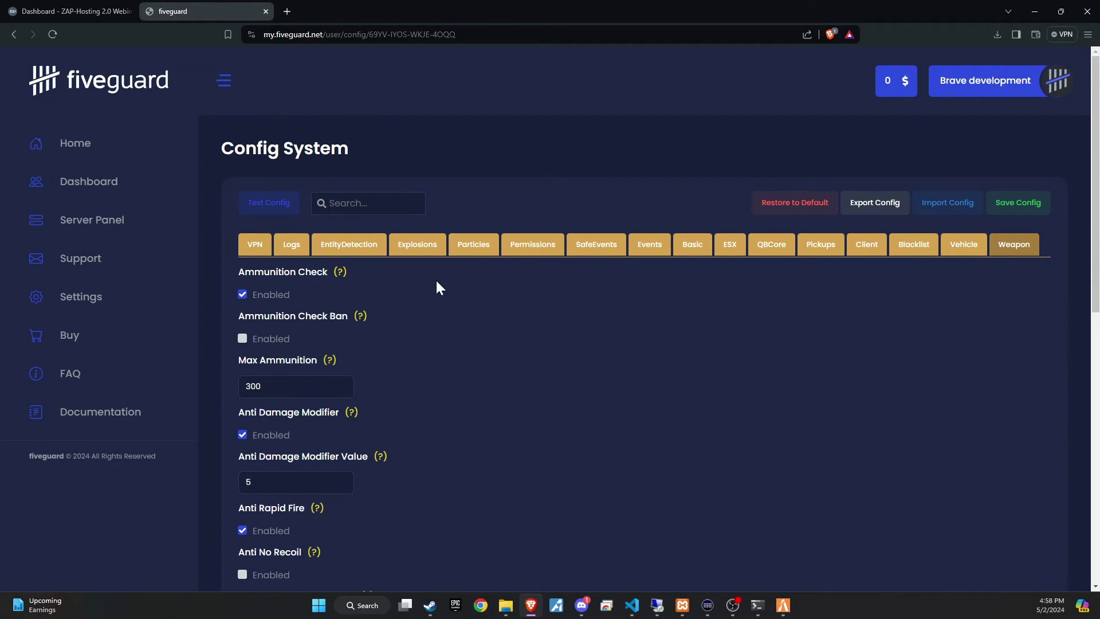
pyautogui.scroll(-5, 435, 279)
pyautogui.scroll(5, 435, 280)
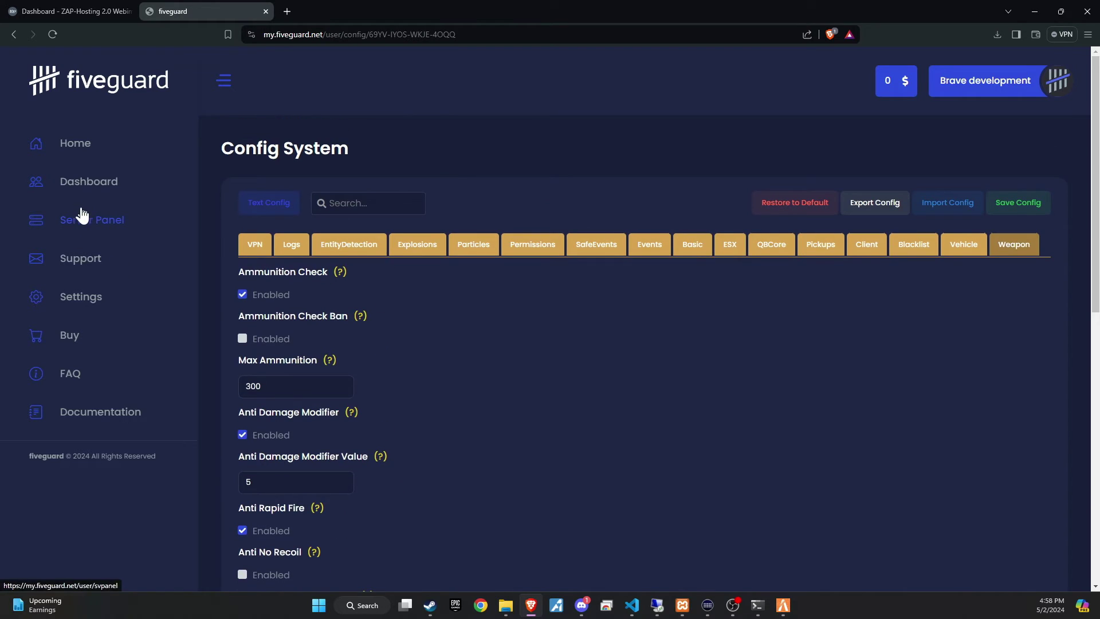
# Enable Q B Core support on the QBCore tab
pyautogui.click(768, 247)
pyautogui.scroll(-1, 307, 296)
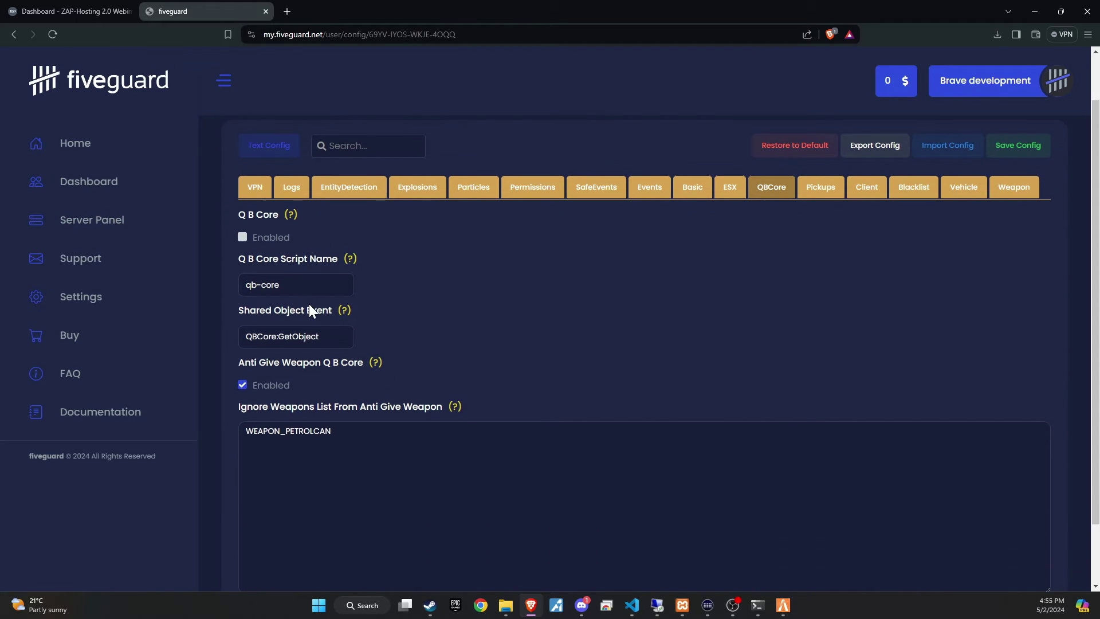
pyautogui.scroll(-1, 310, 305)
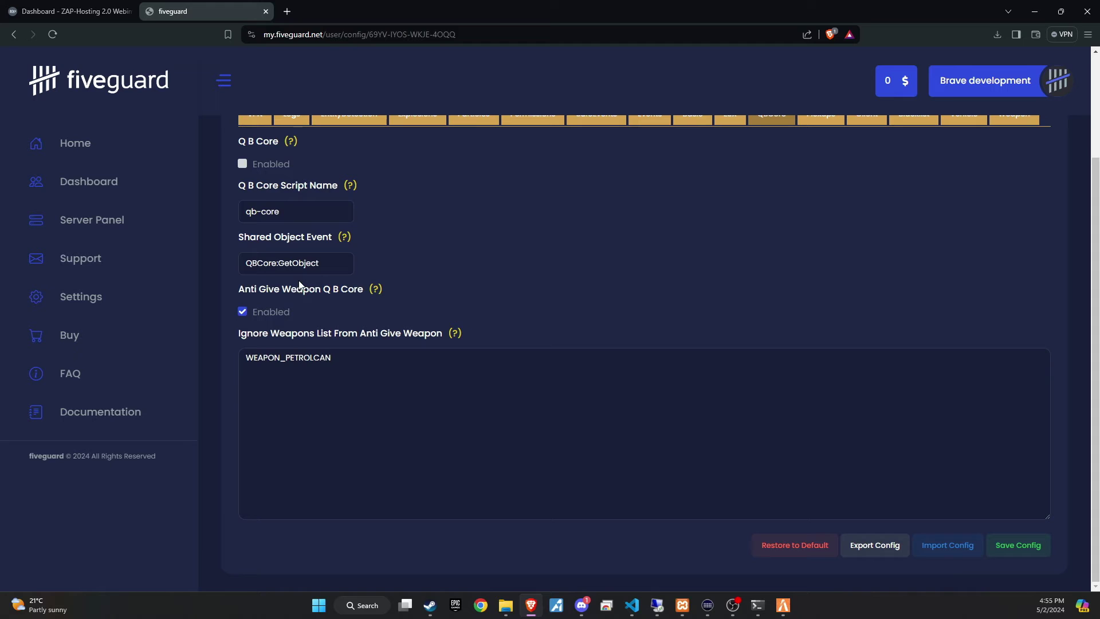
pyautogui.click(242, 164)
pyautogui.scroll(2, 826, 267)
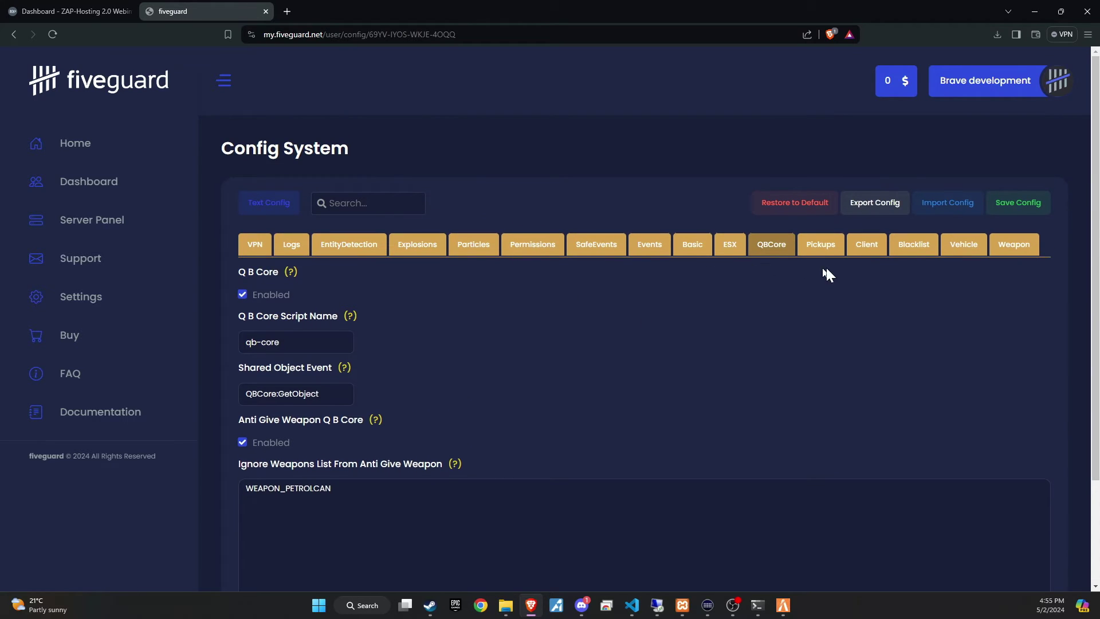
# Check the ESX tab, then save the Fiveguard download as the fiveguard (1) zip
pyautogui.click(725, 250)
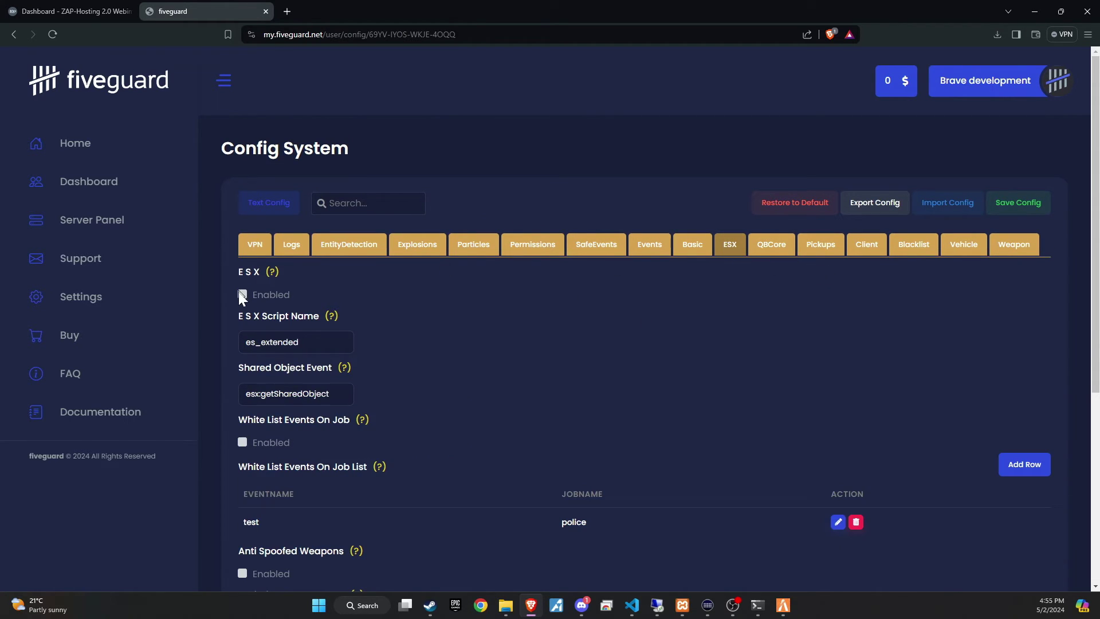
pyautogui.scroll(-2, 318, 332)
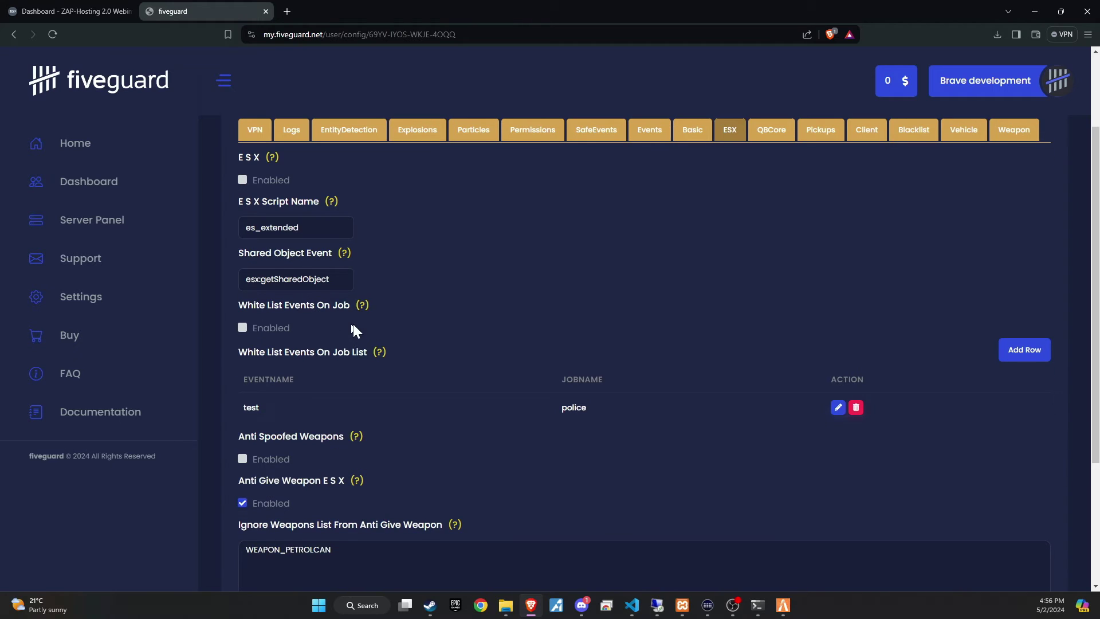
pyautogui.scroll(2, 649, 342)
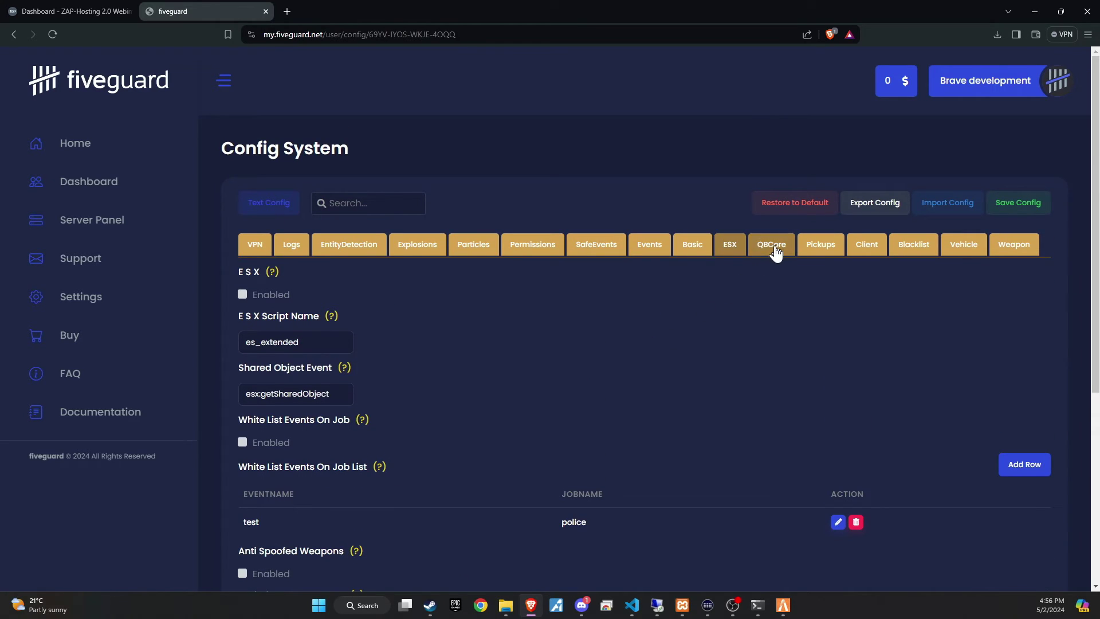
pyautogui.click(775, 252)
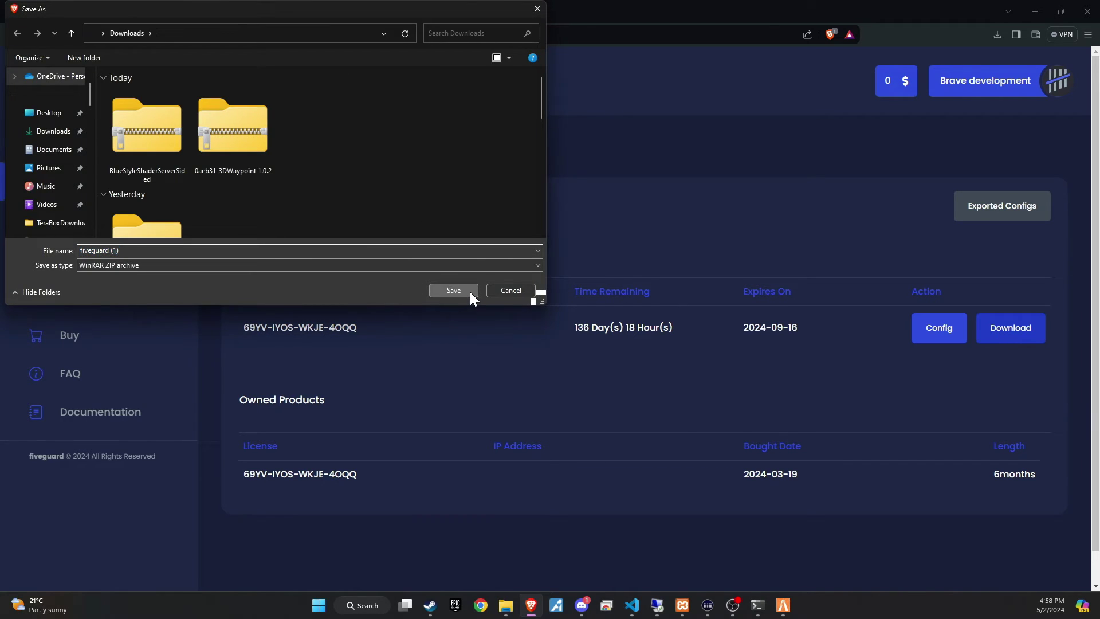
pyautogui.click(469, 291)
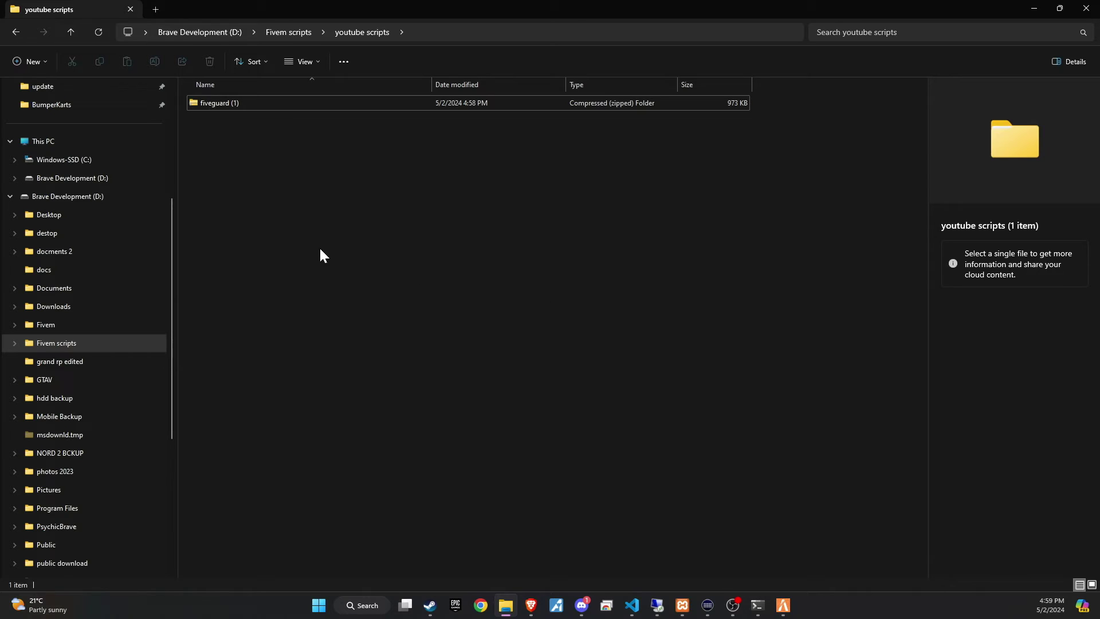
# Extract the fiveguard (1) zip with WinRAR into a fiveguard (1) folder and select it
pyautogui.click(225, 103)
pyautogui.rightClick(228, 103)
pyautogui.moveTo(303, 361)
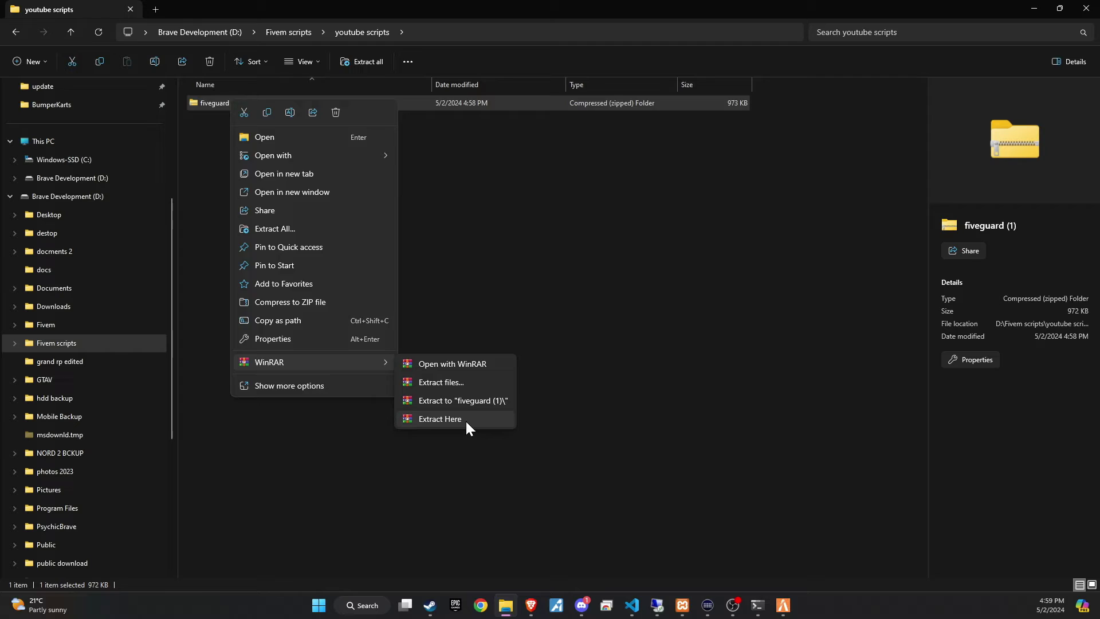
pyautogui.click(465, 419)
pyautogui.rightClick(213, 104)
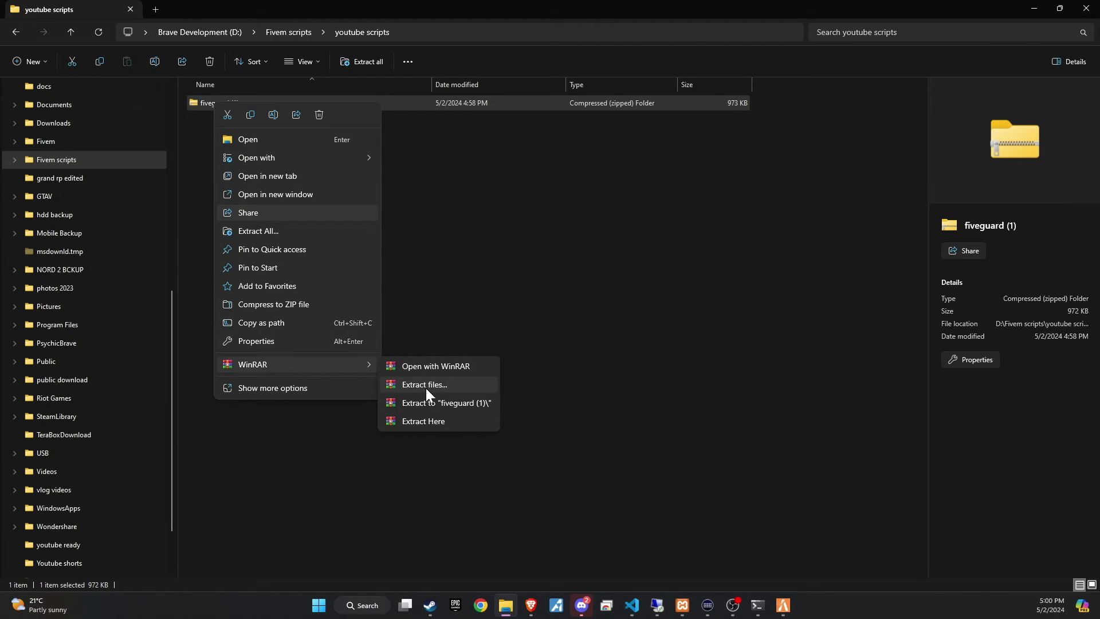
pyautogui.click(429, 404)
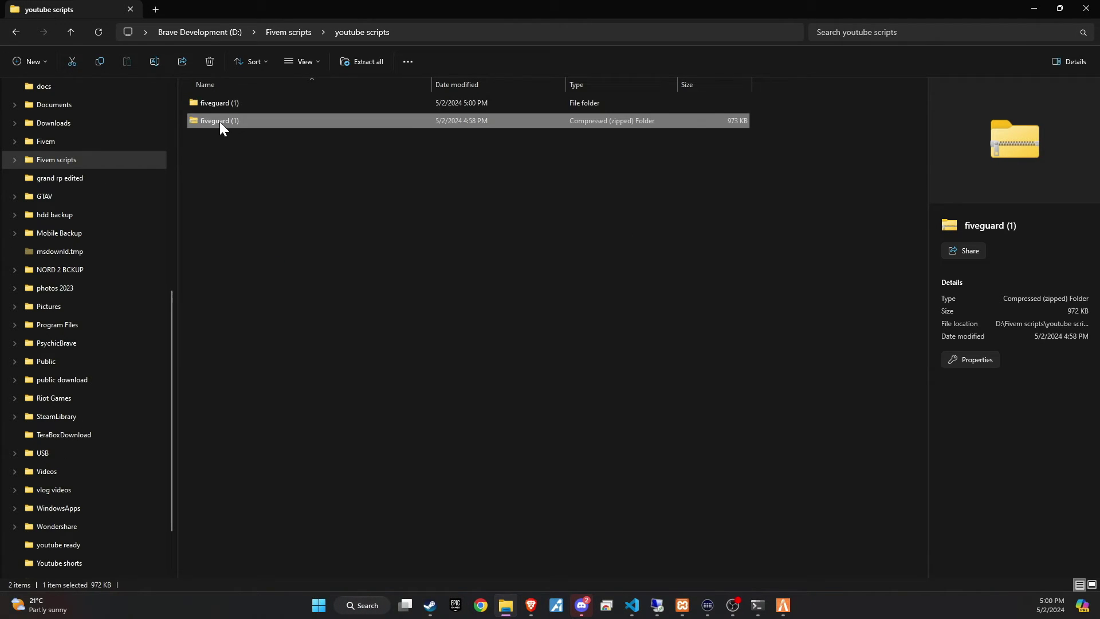
pyautogui.click(224, 105)
# Paste the folder into Fivem\txData\QBCoreFramework_0FB8EA.base\resources\[qb] and check its 14 files
pyautogui.click(84, 143)
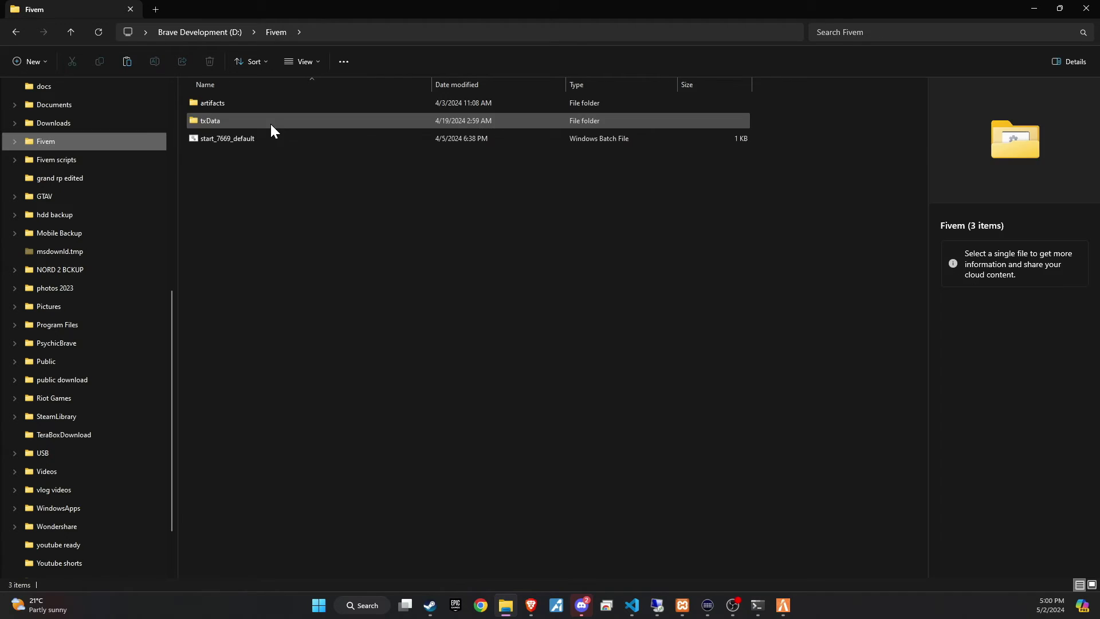
pyautogui.doubleClick(270, 122)
pyautogui.doubleClick(271, 120)
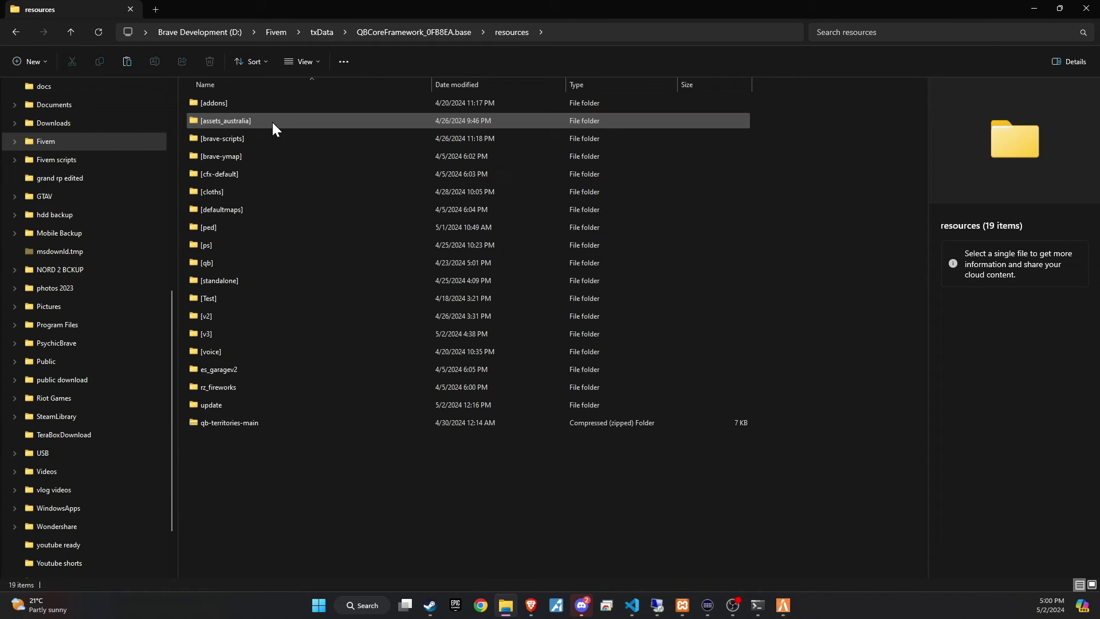
pyautogui.doubleClick(227, 263)
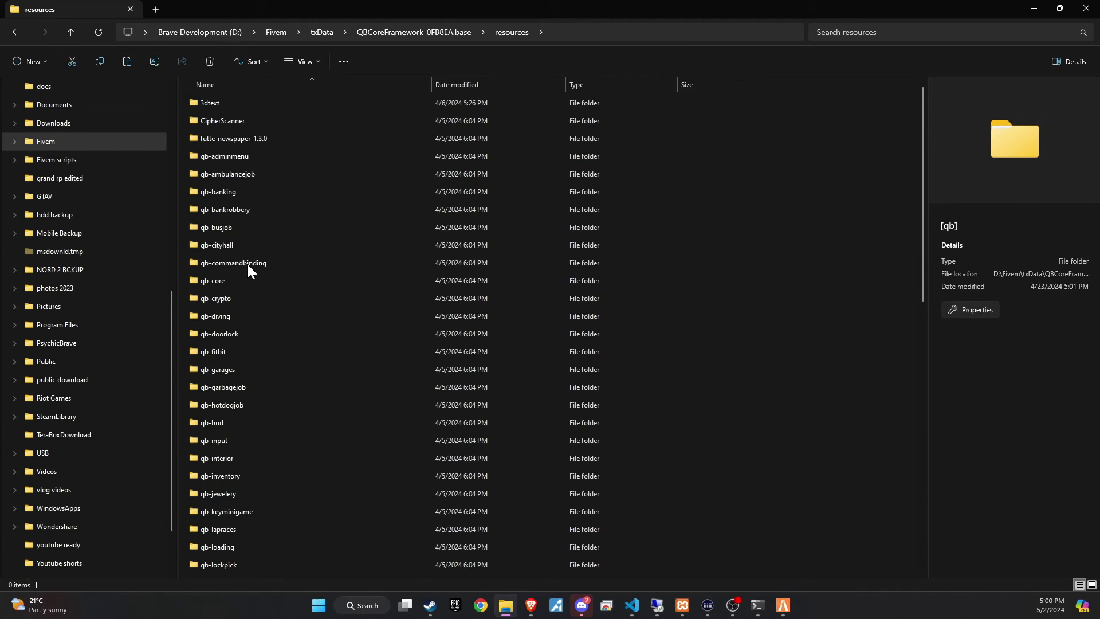
pyautogui.hotkey('ctrl', 'v')
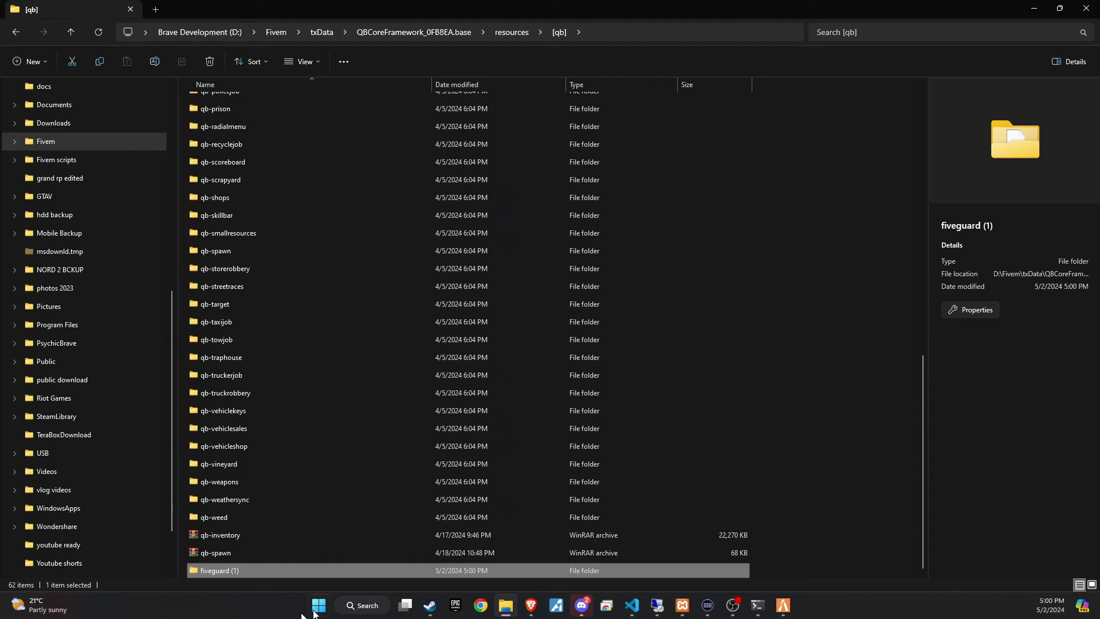
pyautogui.doubleClick(240, 569)
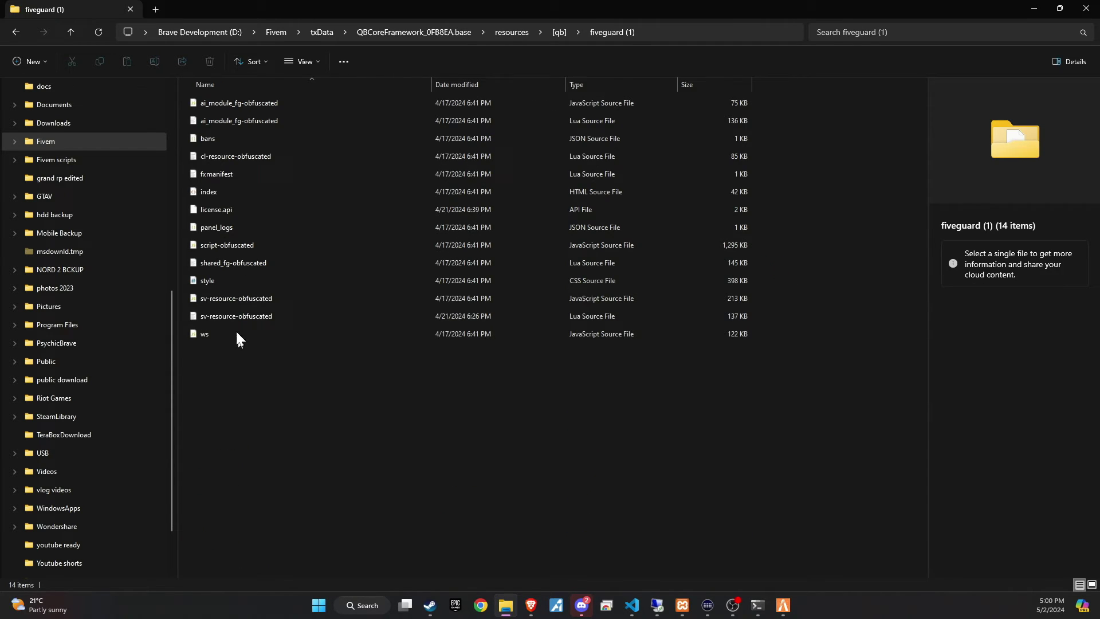
pyautogui.click(19, 30)
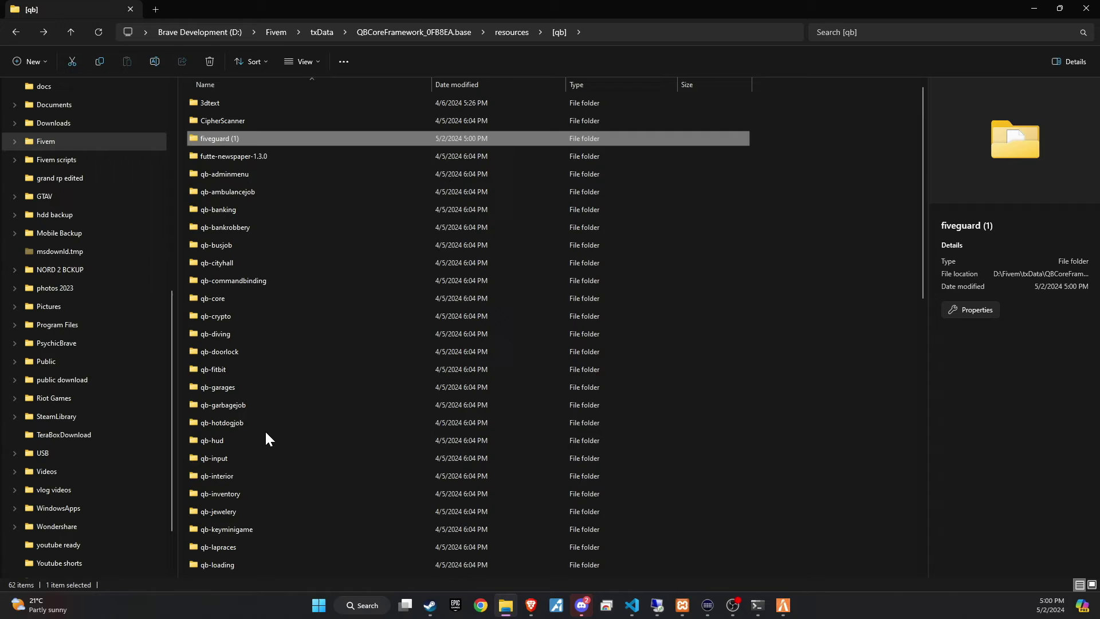
pyautogui.hotkey('alt', 'Tab')
# Restart the server from txAdmin and check the Live Console for Fiveguard's license welcome and 0 bans loaded
pyautogui.click(66, 281)
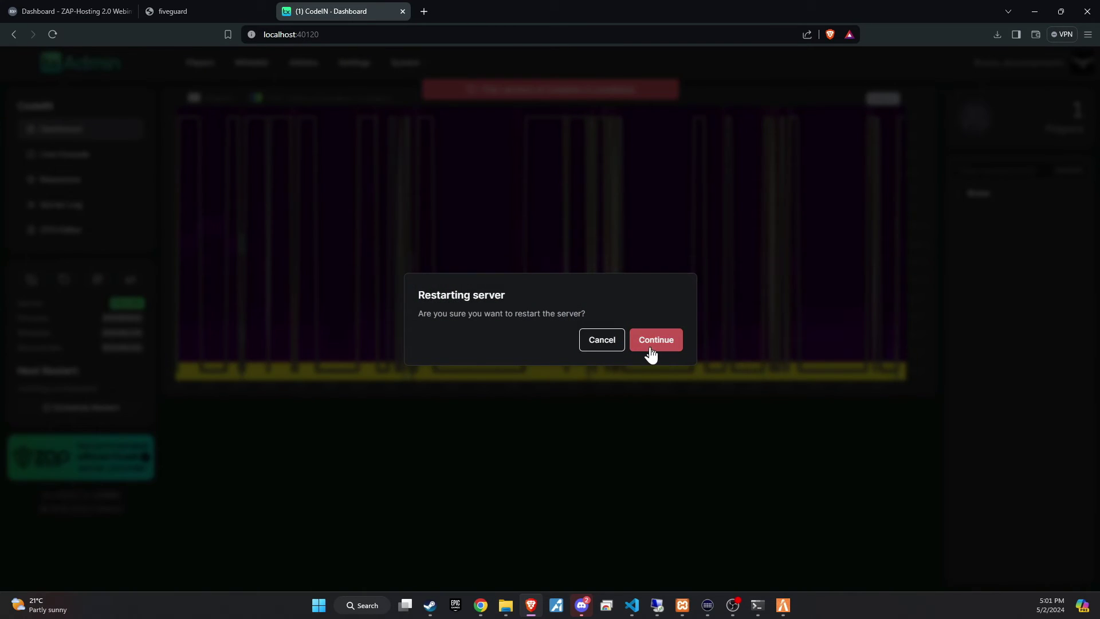
pyautogui.click(647, 352)
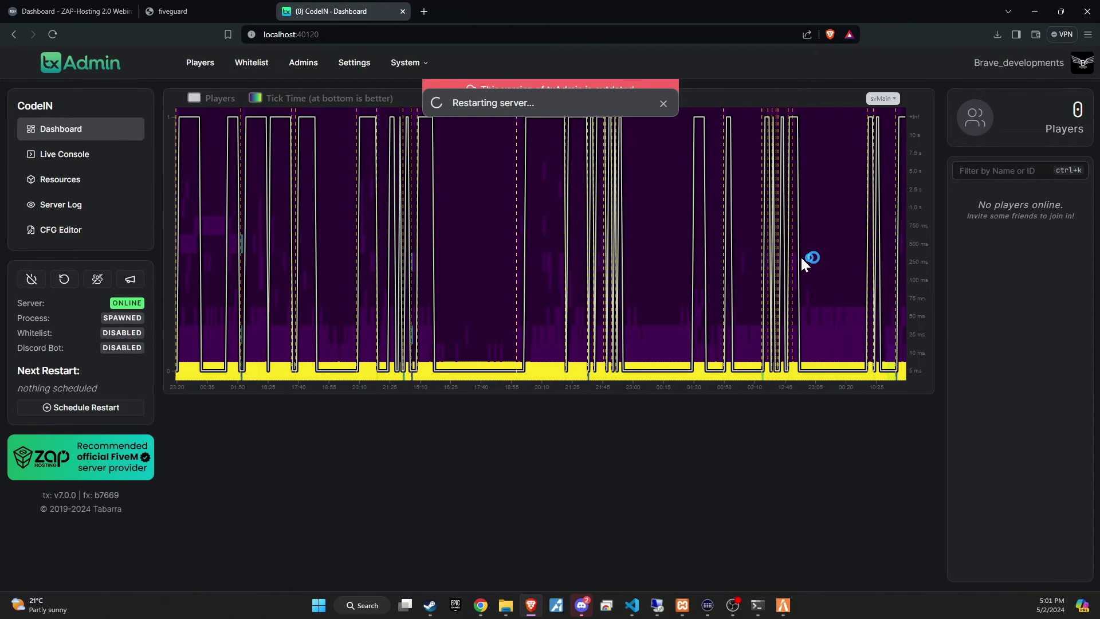
pyautogui.click(64, 154)
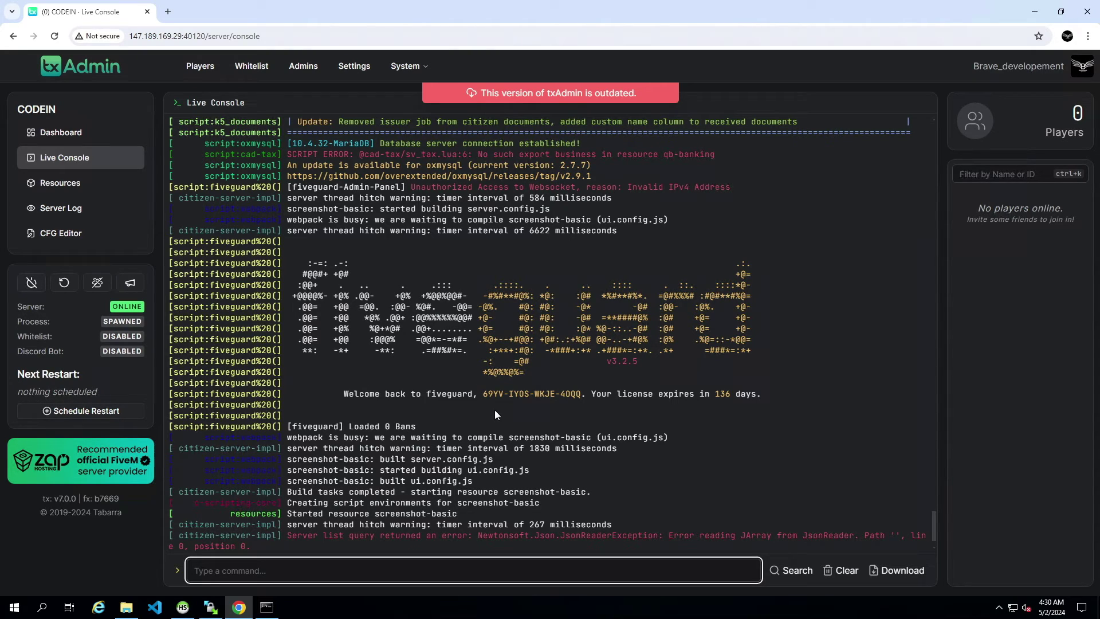
pyautogui.click(582, 385)
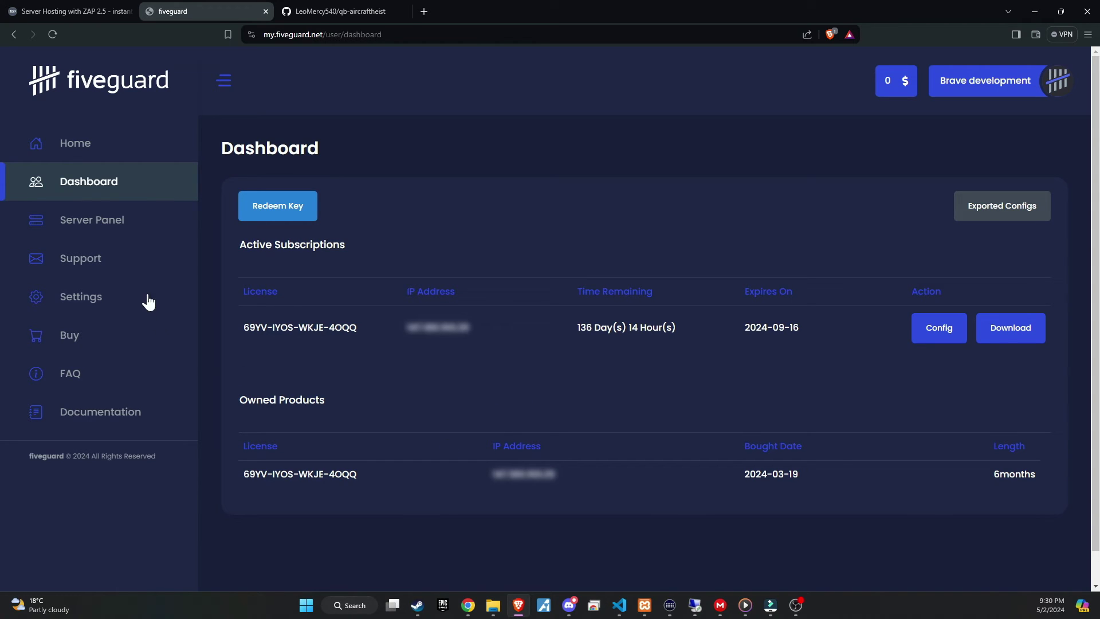
pyautogui.click(123, 226)
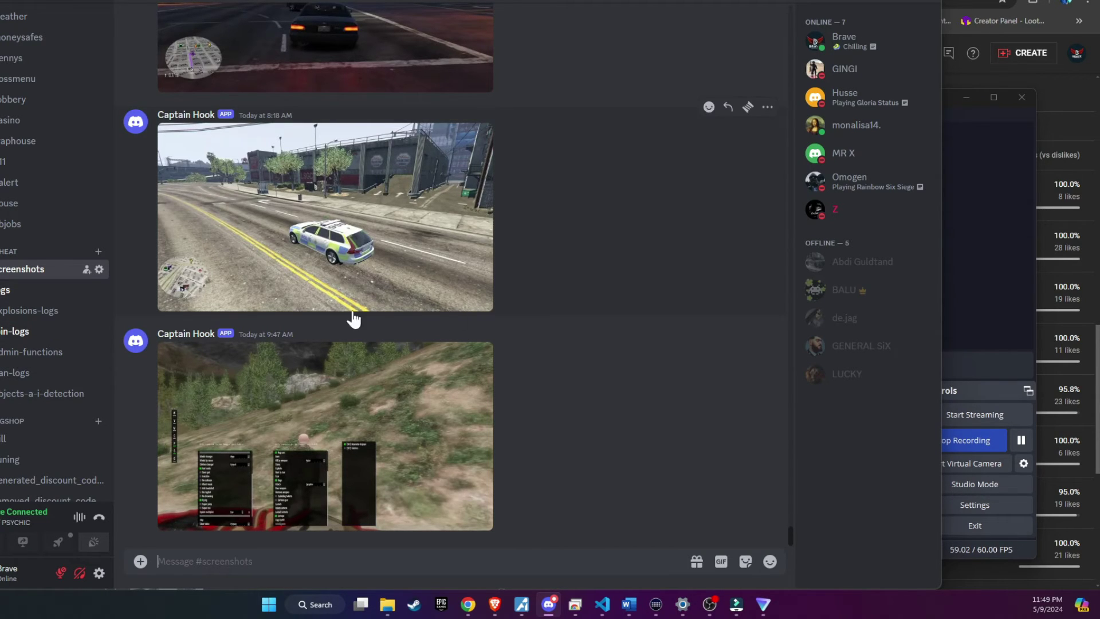
# Scroll through #screenshots and view the store screenshot enlarged, then close it
pyautogui.scroll(20, 245, 280)
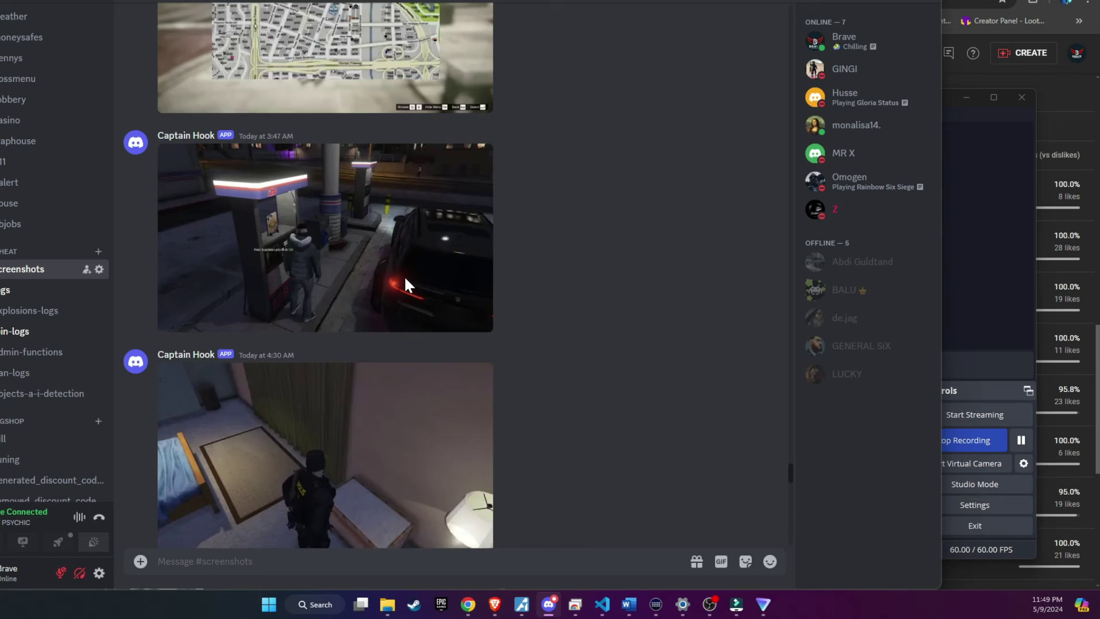
pyautogui.scroll(15, 388, 277)
pyautogui.scroll(-10, 361, 270)
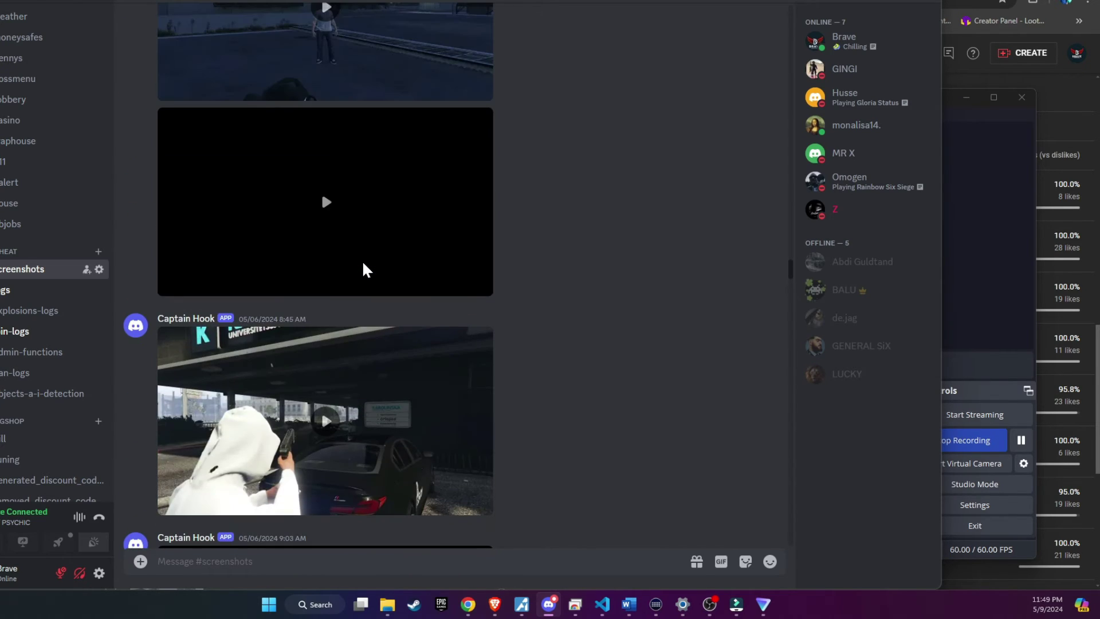
pyautogui.click(322, 321)
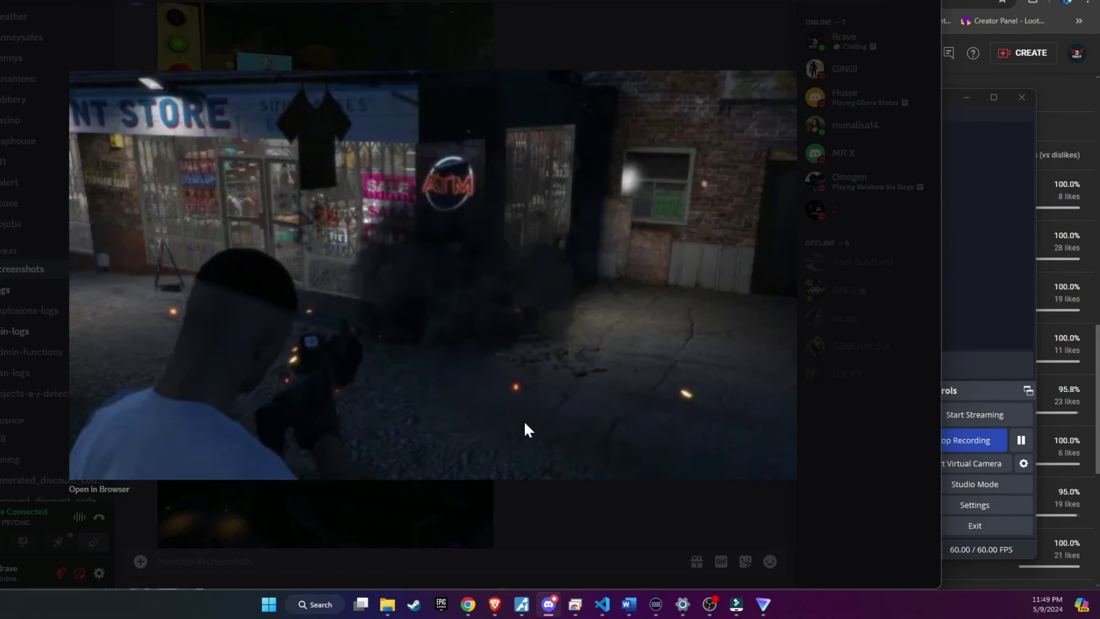
pyautogui.click(577, 524)
# View the 10:00 PM screenshot enlarged, then scroll back through older screenshot posts
pyautogui.scroll(5, 577, 524)
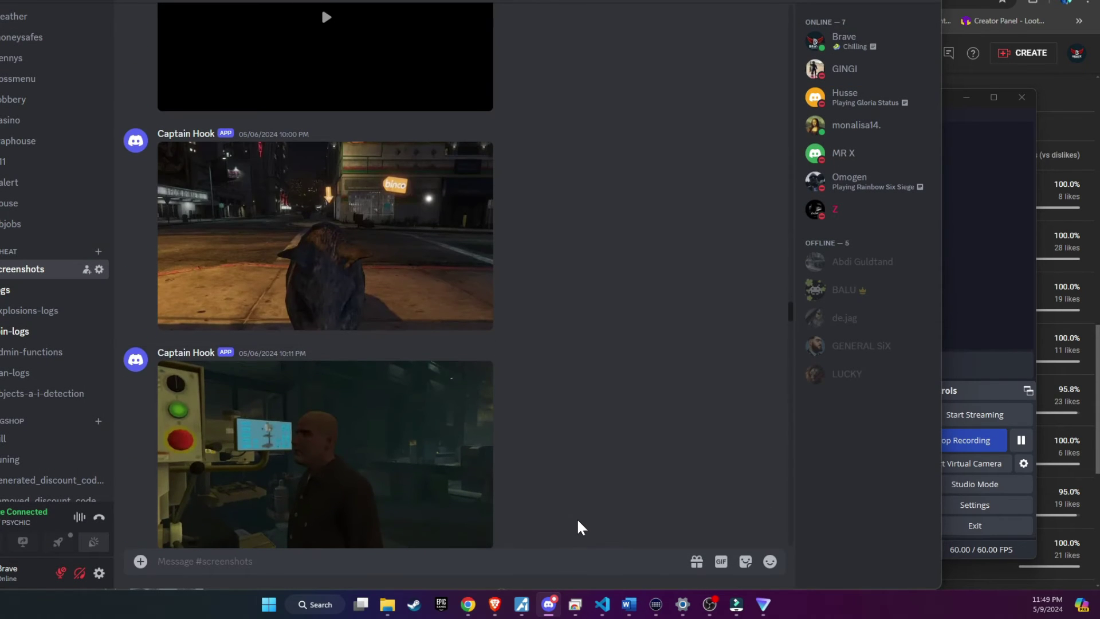
pyautogui.scroll(-5, 576, 521)
pyautogui.scroll(-3, 355, 376)
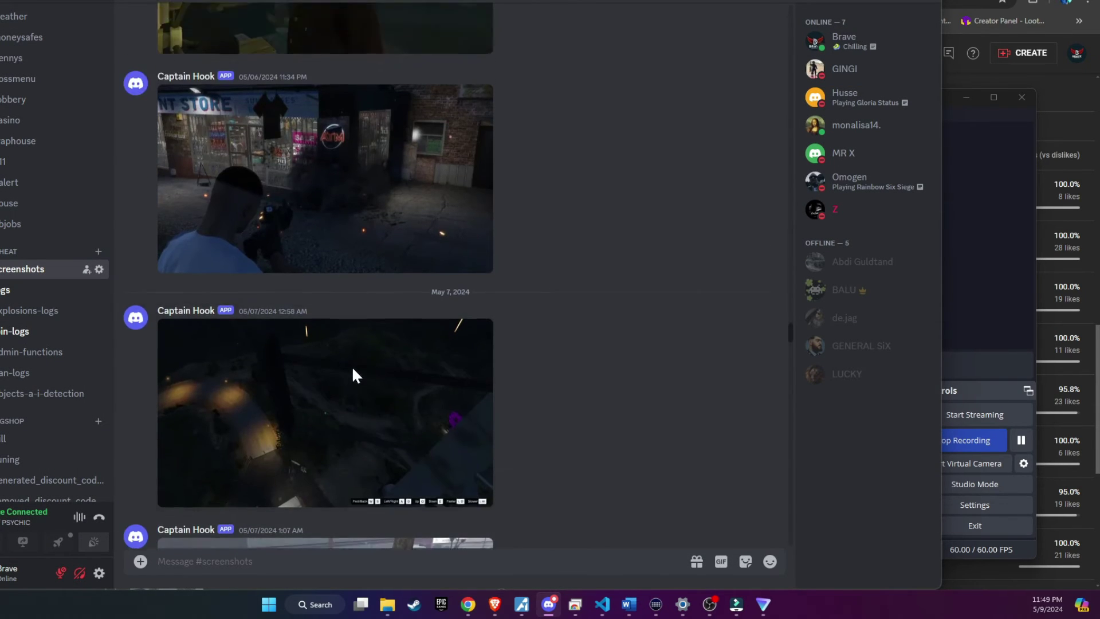
pyautogui.scroll(6, 353, 373)
pyautogui.click(325, 177)
pyautogui.click(366, 480)
pyautogui.scroll(15, 351, 480)
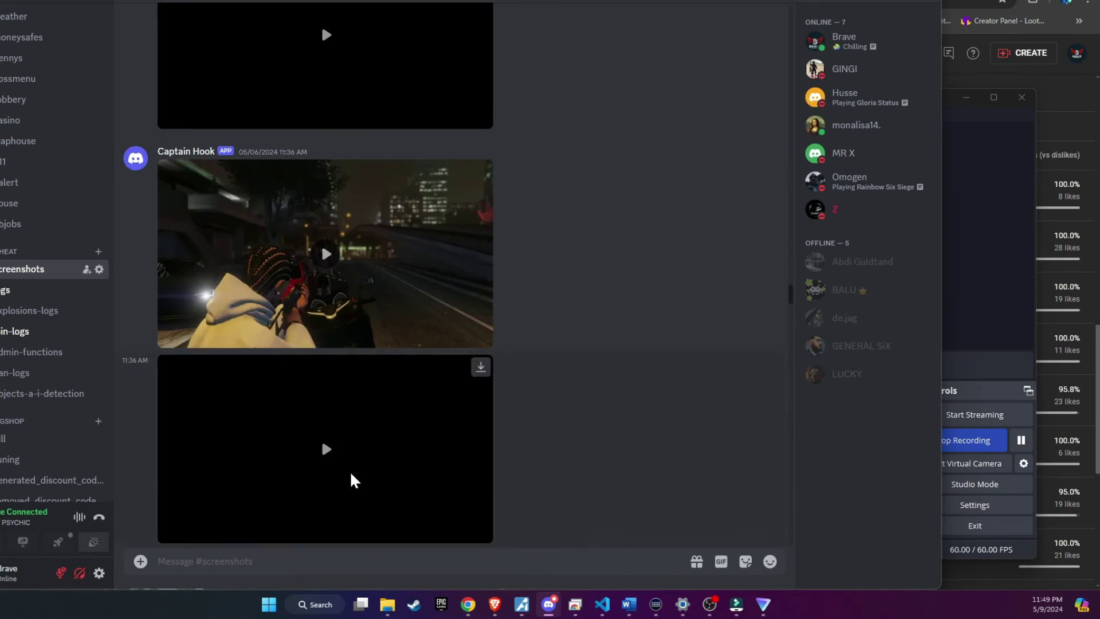
pyautogui.scroll(15, 349, 474)
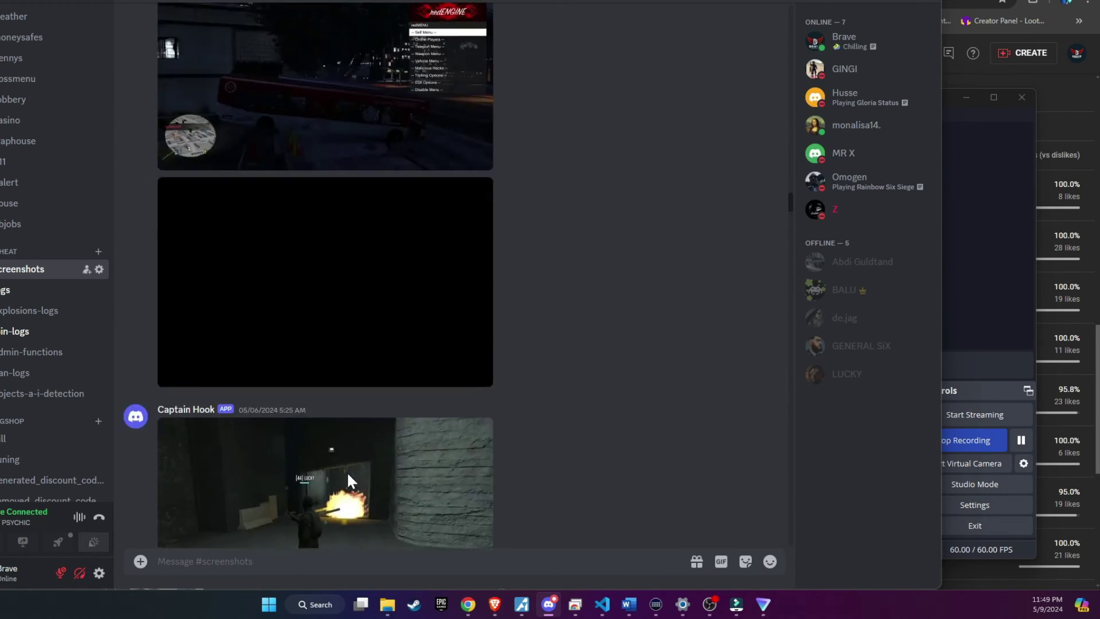
pyautogui.scroll(15, 357, 471)
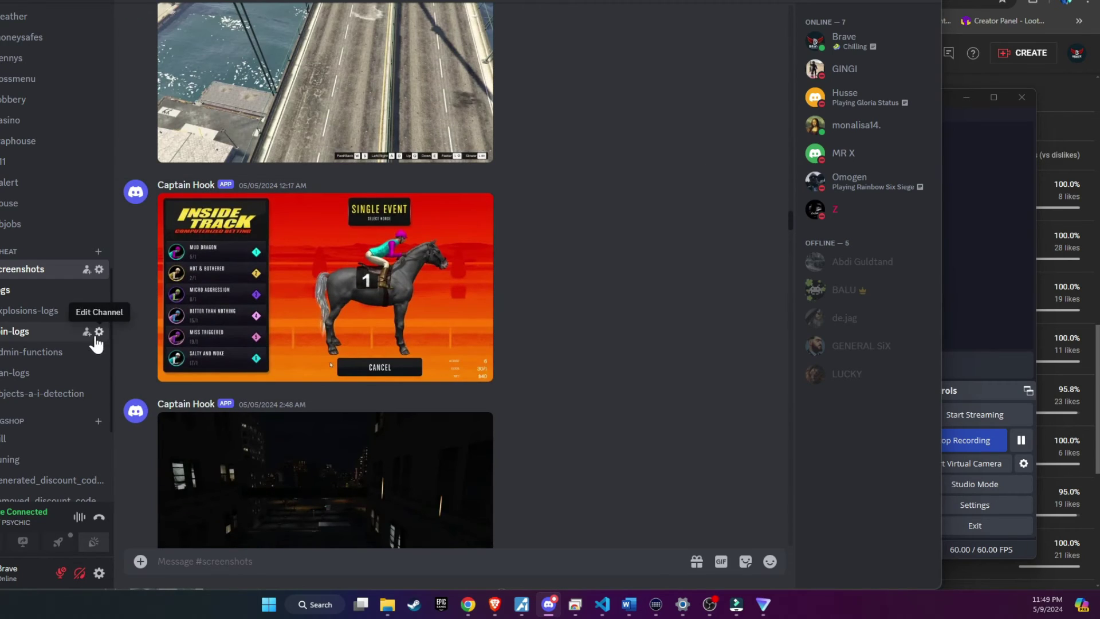
# View the latest ban report's attached screenshot and highlight its ban reason text
pyautogui.click(41, 372)
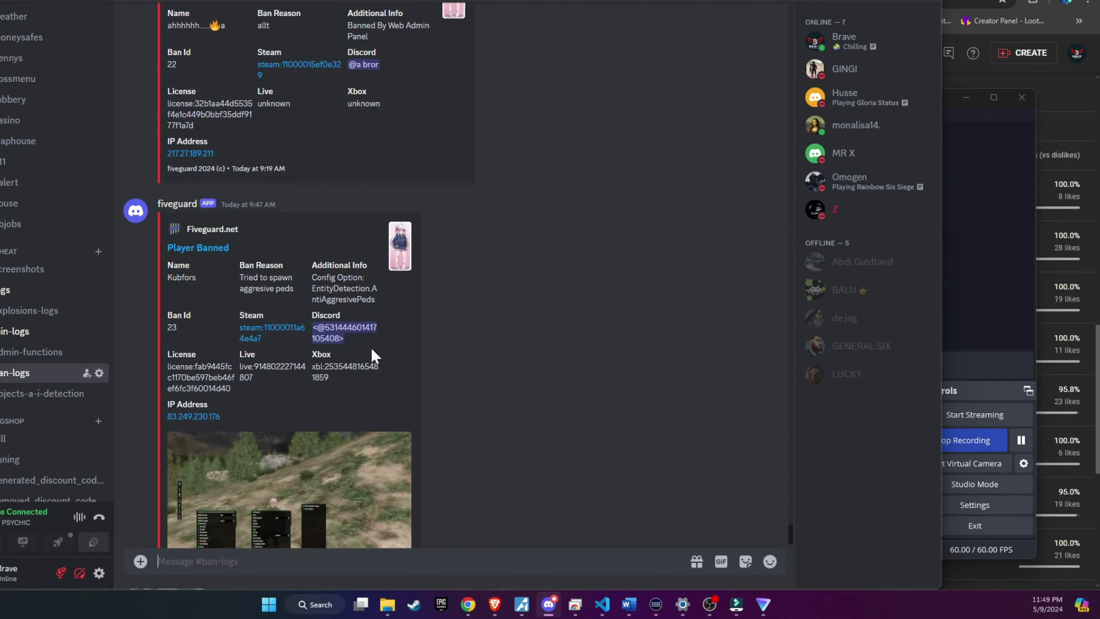
pyautogui.click(337, 376)
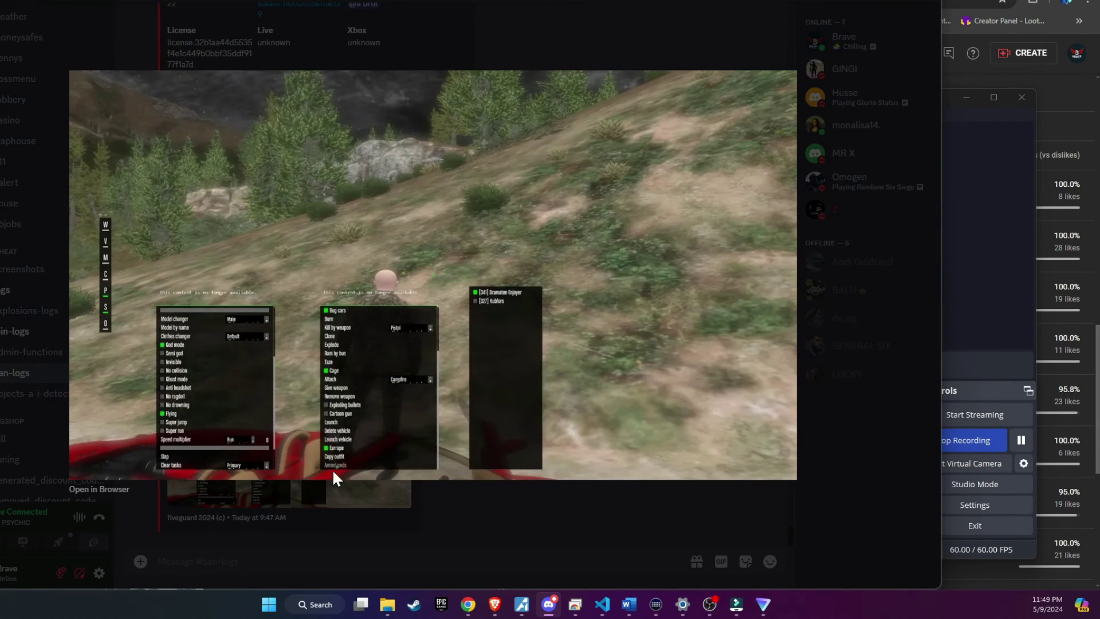
pyautogui.press('Escape')
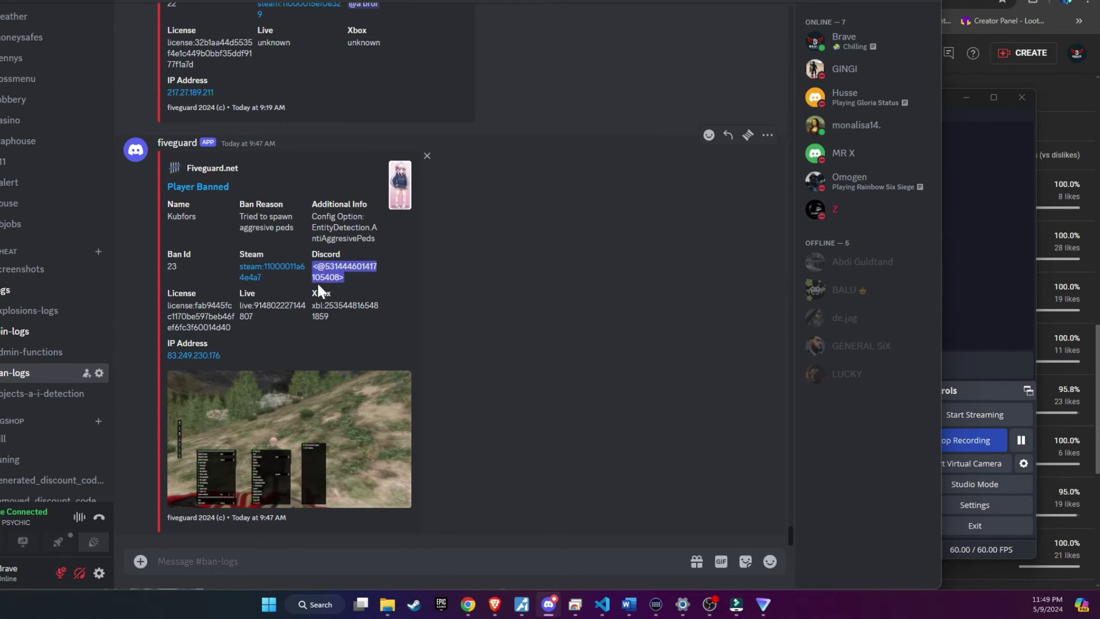
pyautogui.moveTo(241, 201); pyautogui.dragTo(296, 232)
pyautogui.click(296, 232)
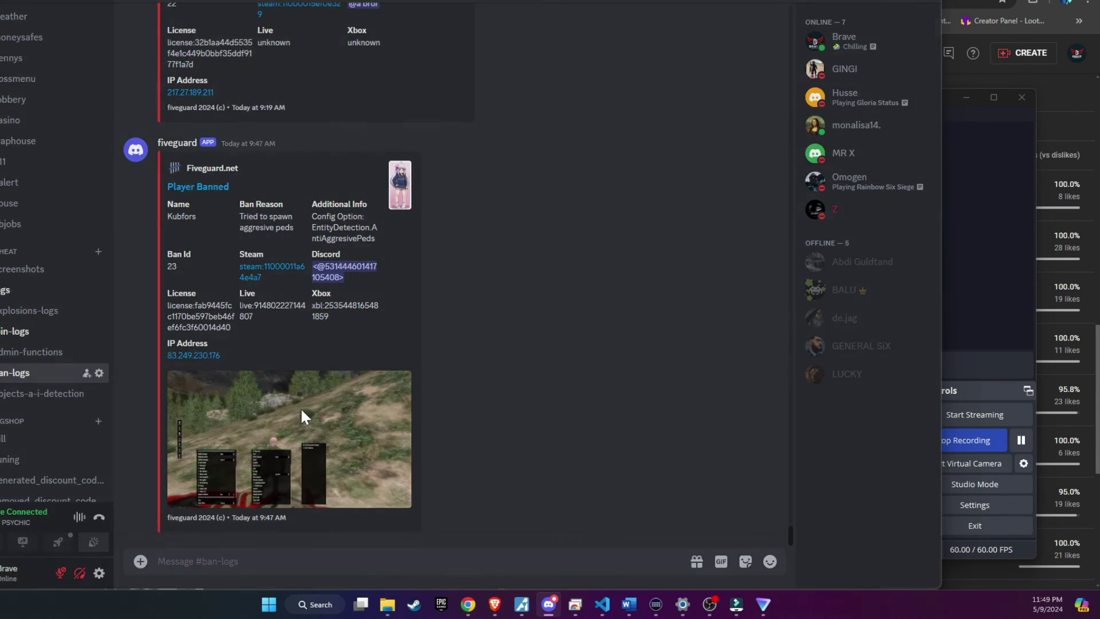
# Browse older ban reports, viewing their screenshots and the Additional Info config option
pyautogui.scroll(5, 300, 406)
pyautogui.click(352, 341)
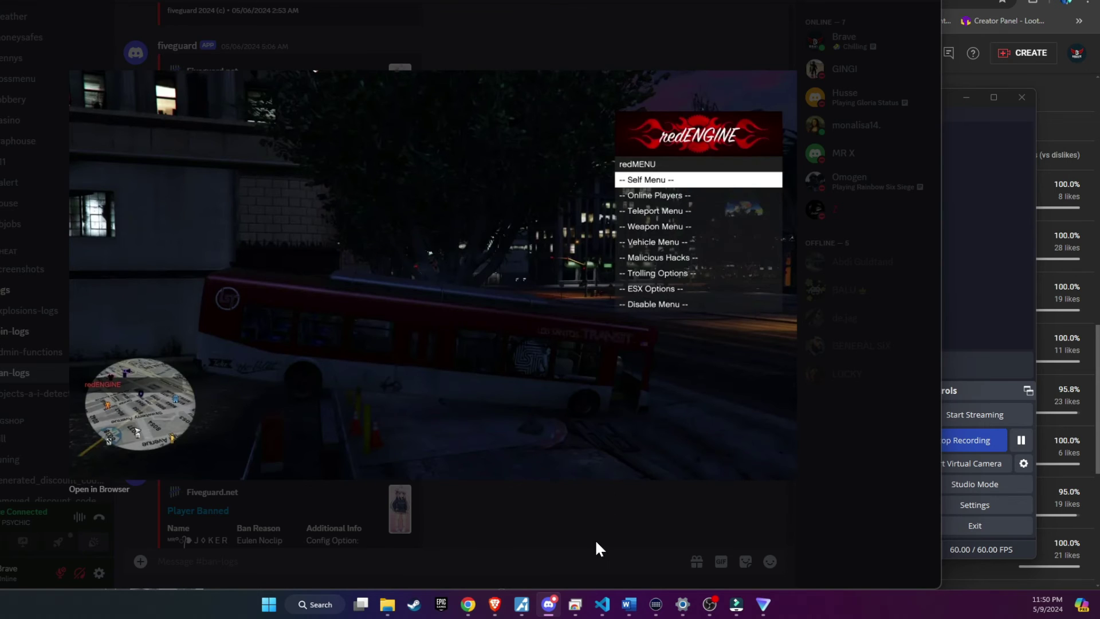
pyautogui.press('Left')
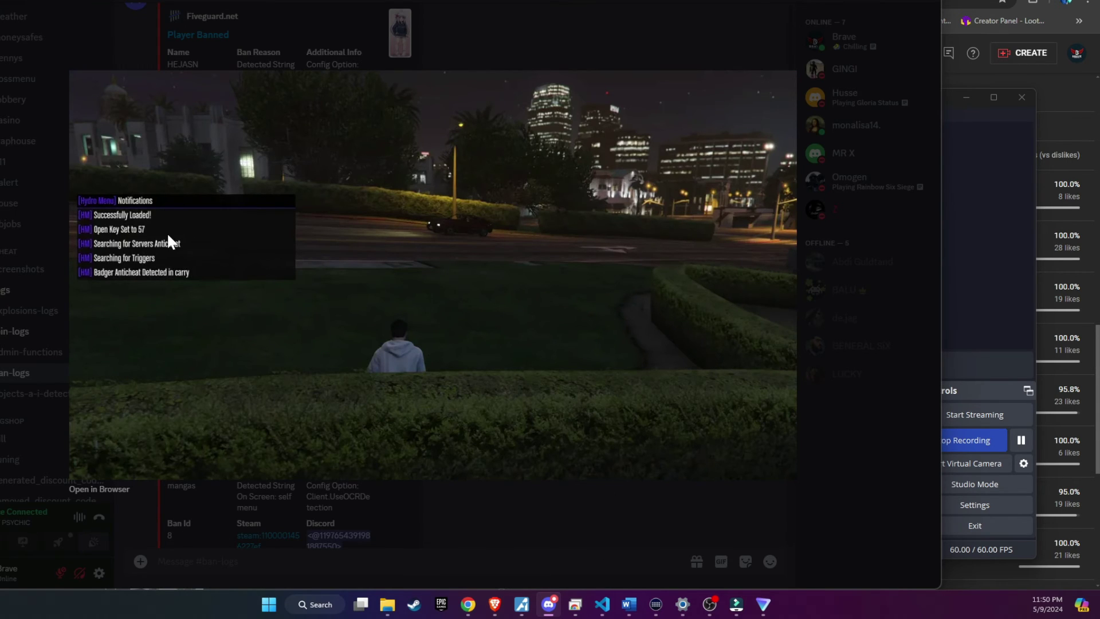
pyautogui.click(343, 541)
pyautogui.scroll(5, 368, 353)
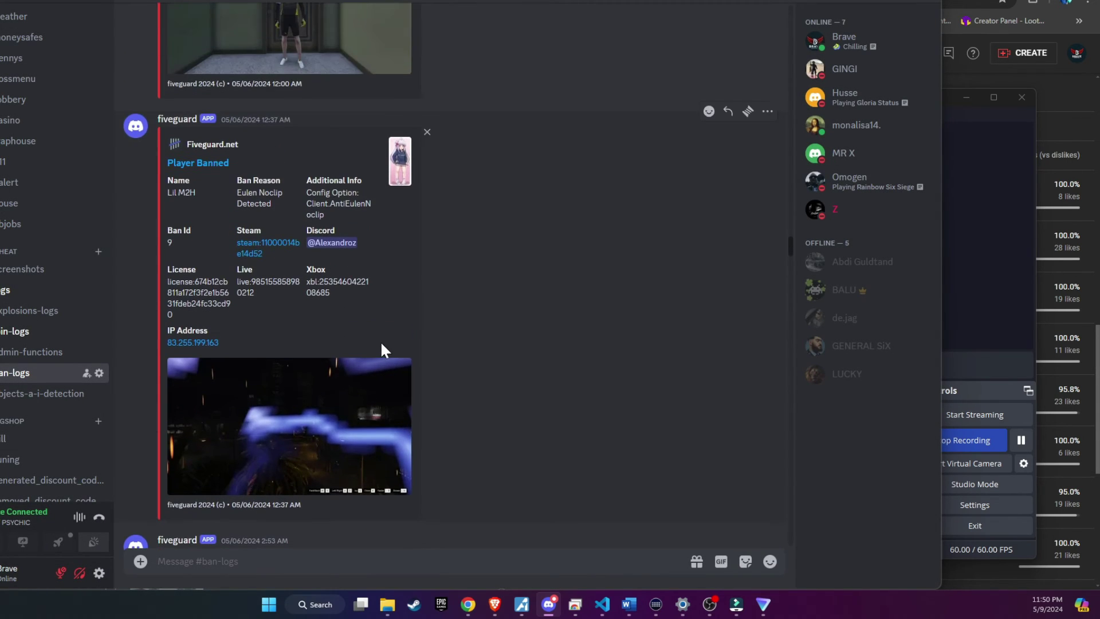
pyautogui.moveTo(360, 269); pyautogui.dragTo(366, 276)
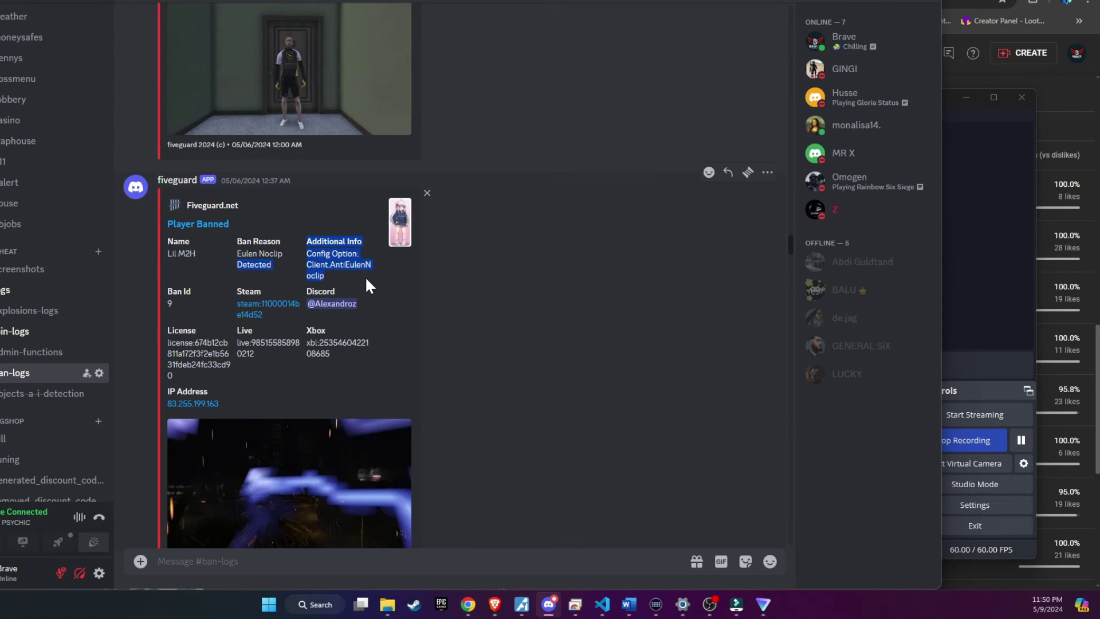
pyautogui.click(365, 283)
pyautogui.scroll(20, 364, 283)
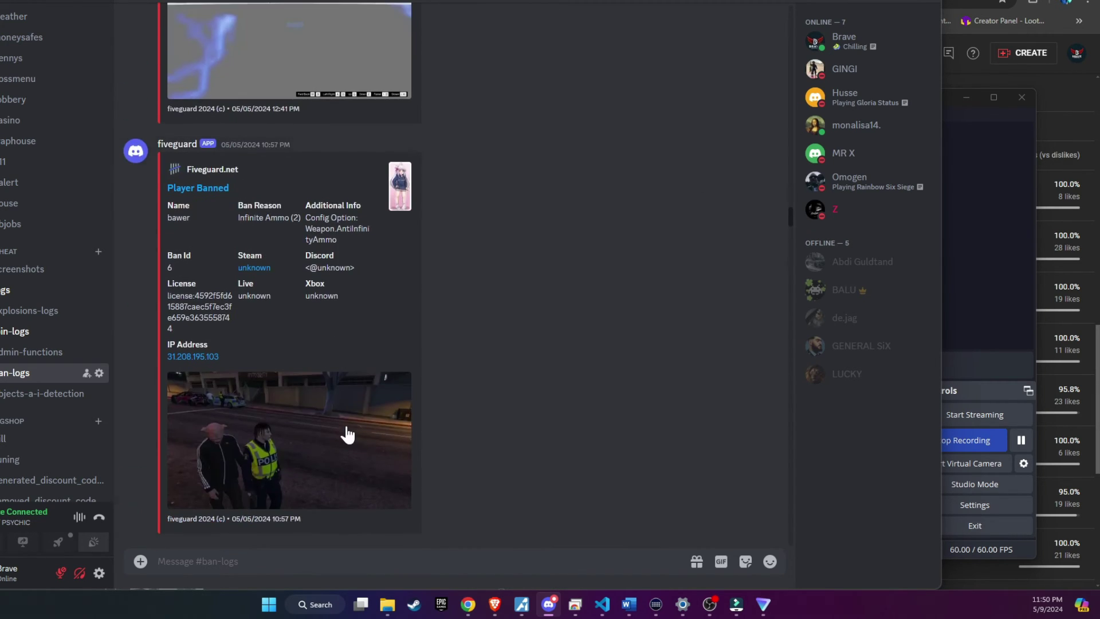
pyautogui.scroll(10, 346, 435)
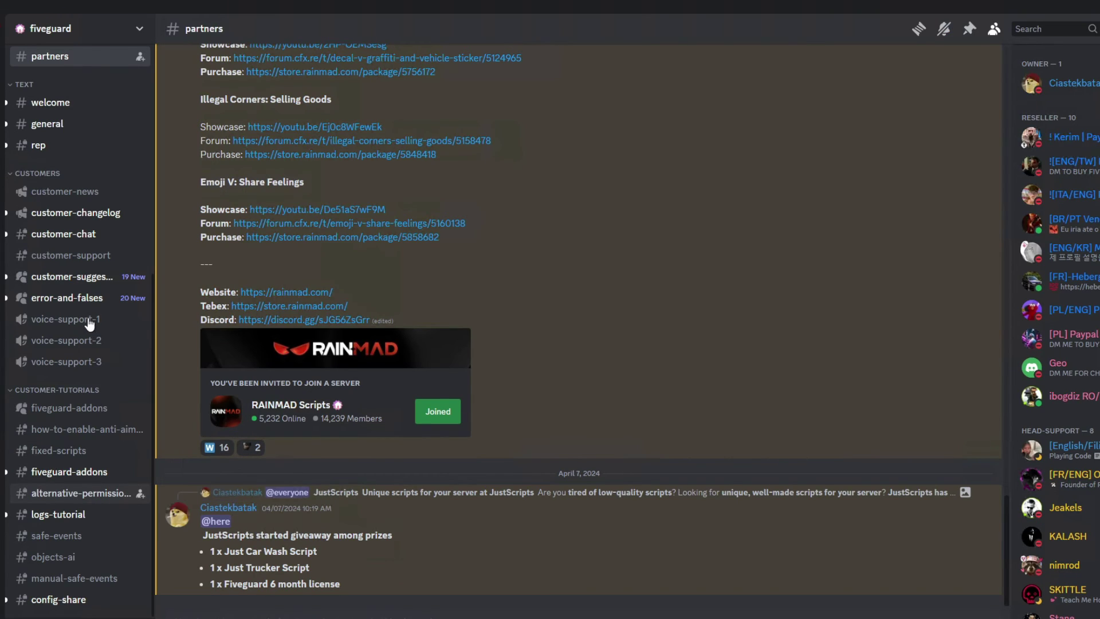
# Visit the customer-suggestions, error-and-falses, fiveguard-addons and config-share channels
pyautogui.click(90, 281)
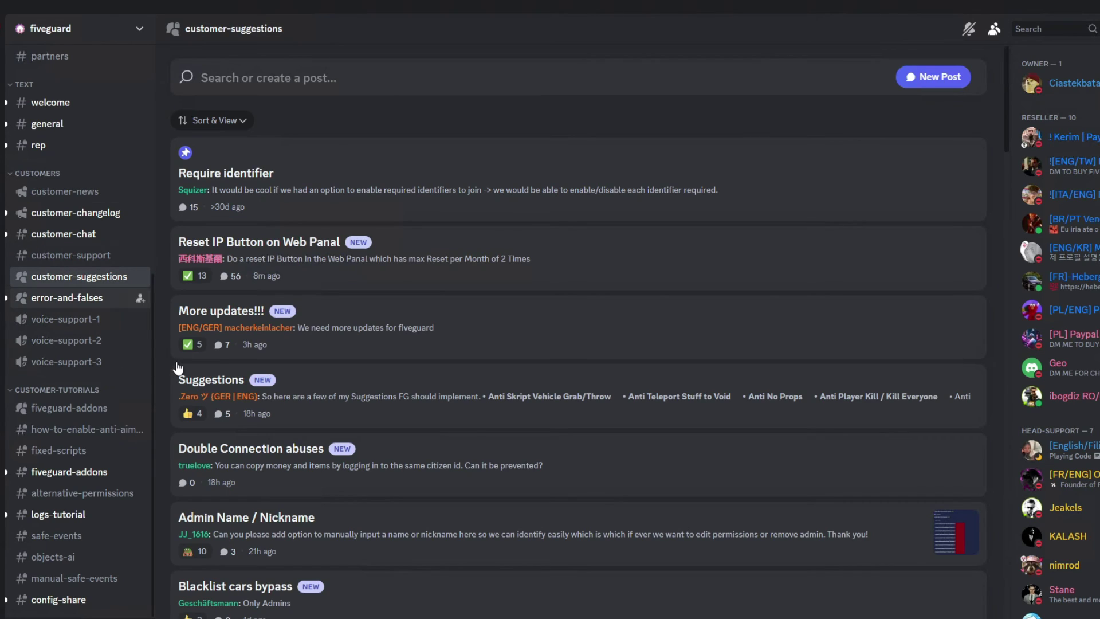
pyautogui.click(86, 298)
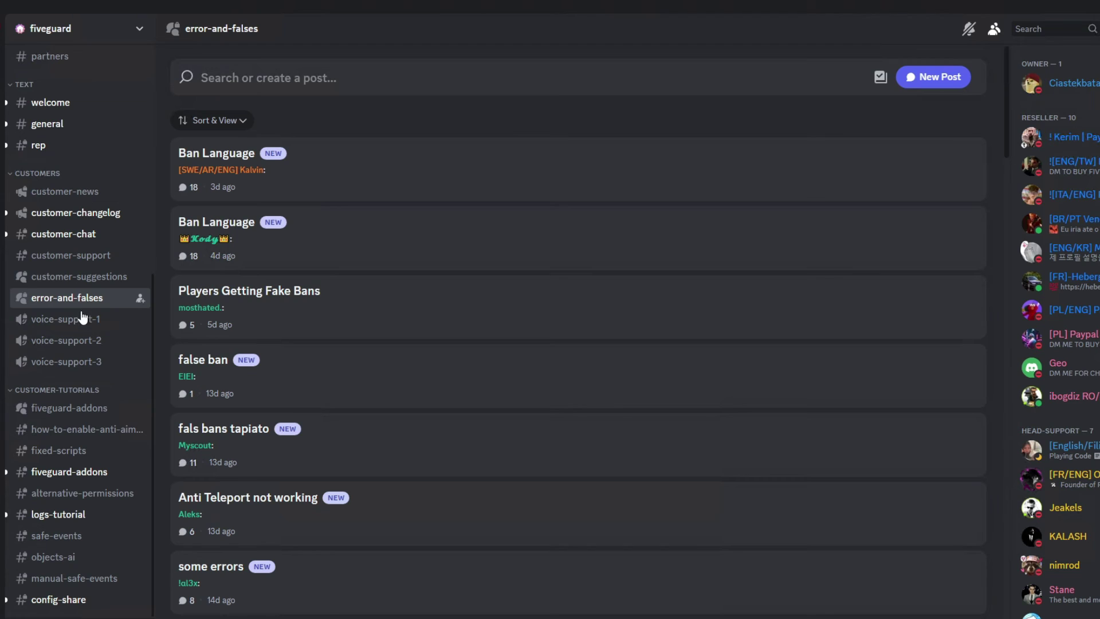
pyautogui.click(85, 475)
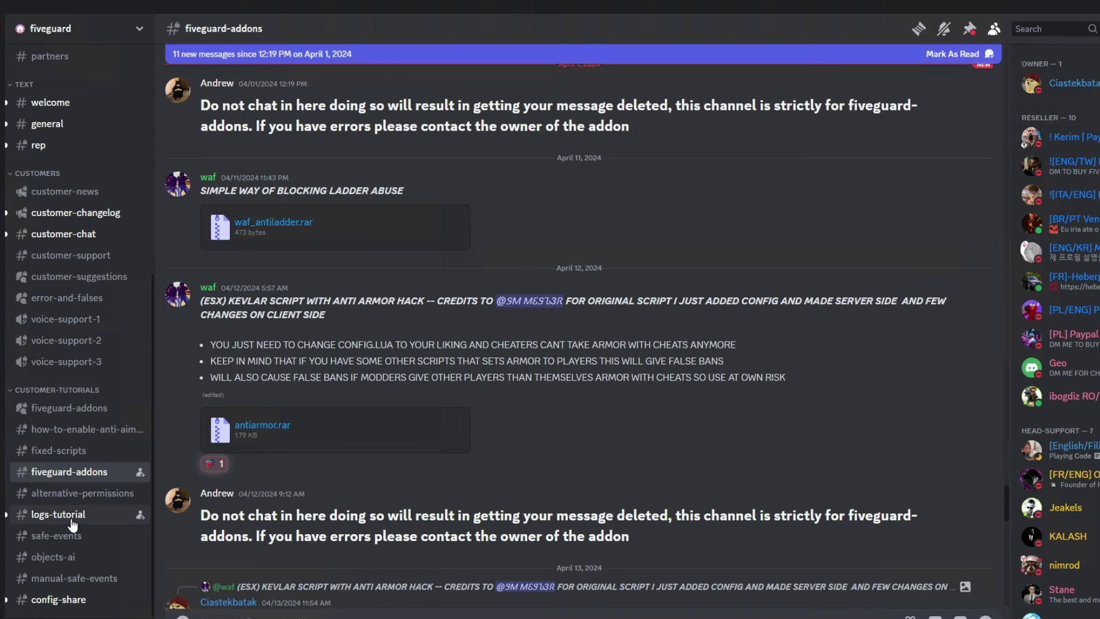
pyautogui.click(23, 600)
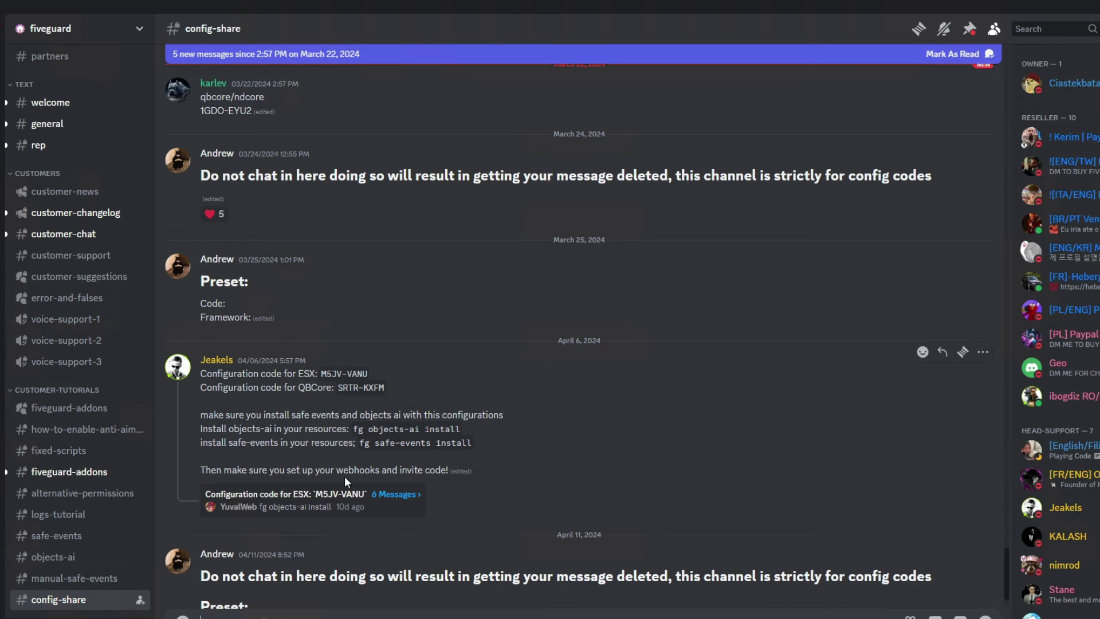
# Scroll down to the latest ban report, view its game screenshot and highlight the ban reason
pyautogui.scroll(-2, 345, 476)
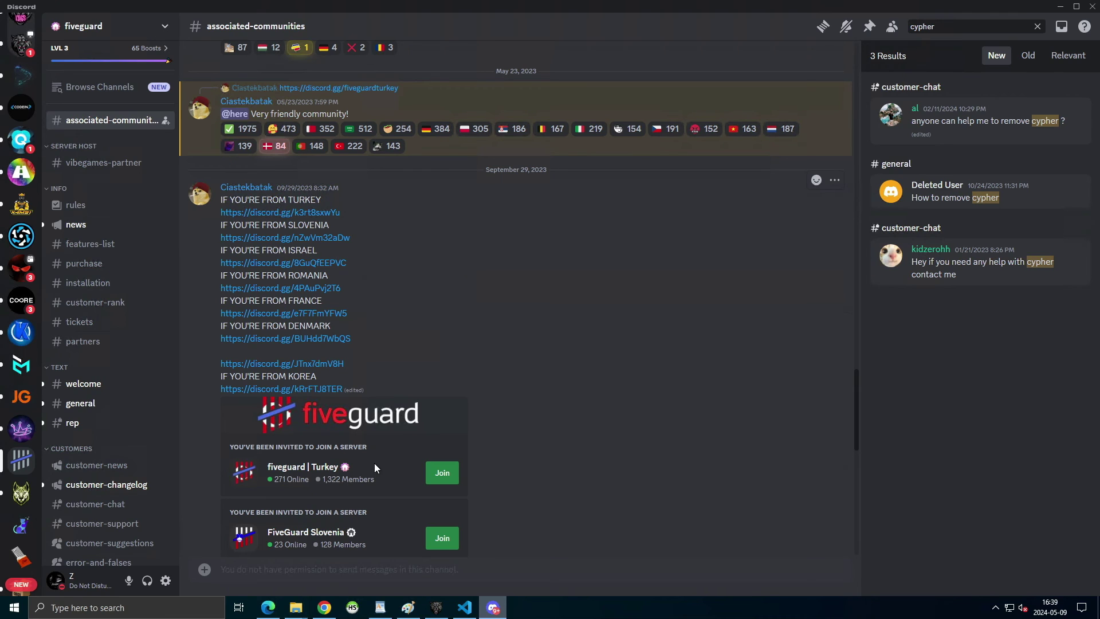
pyautogui.scroll(5, 375, 467)
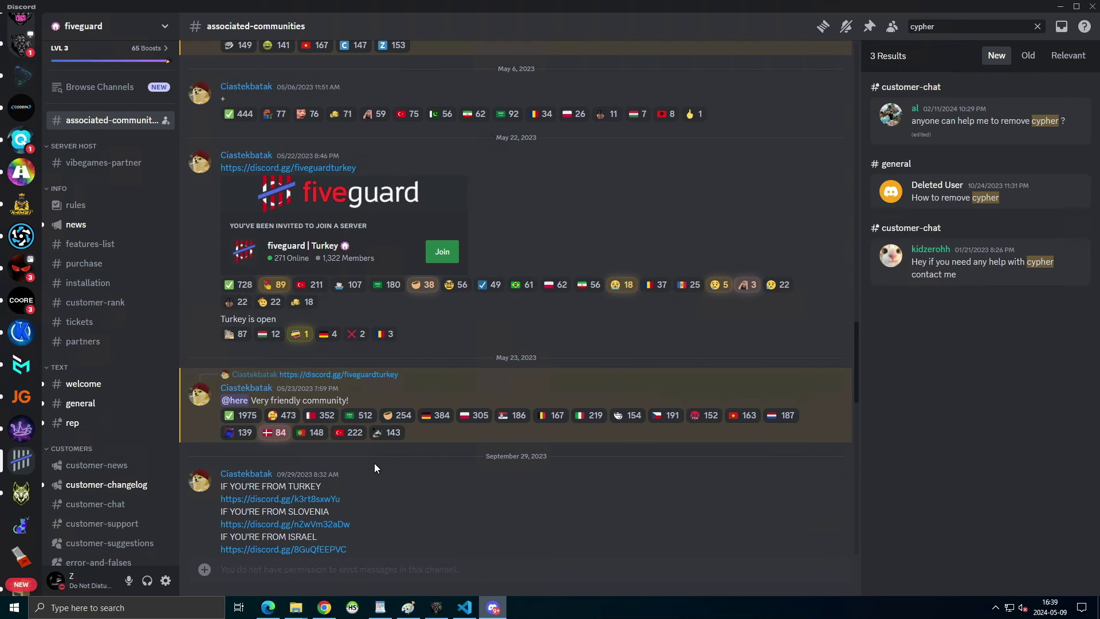
pyautogui.scroll(-9, 375, 466)
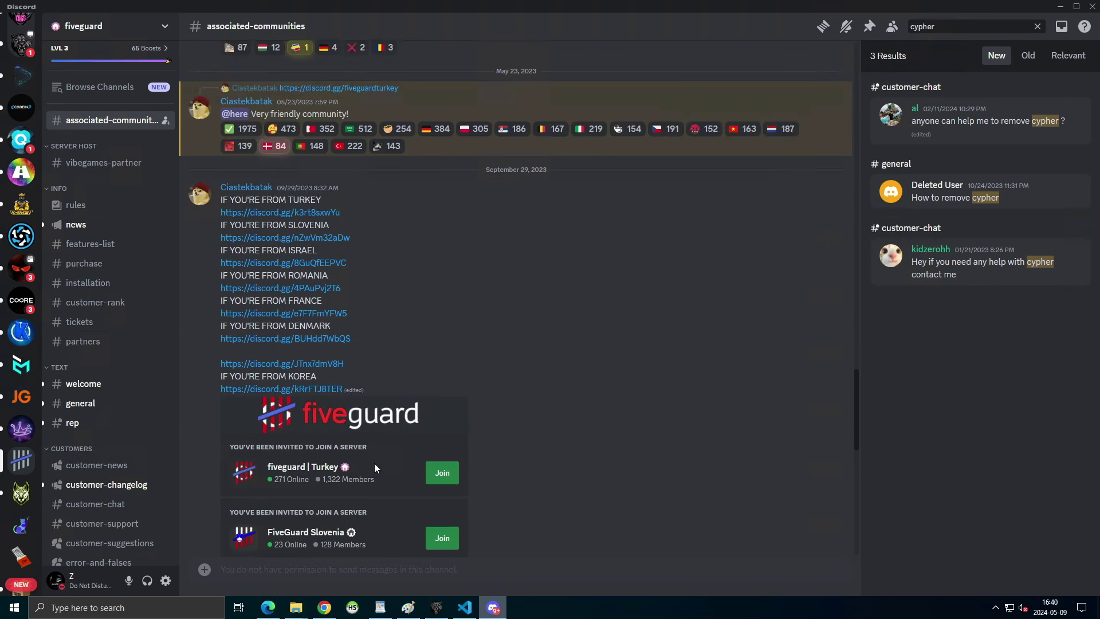
pyautogui.scroll(-1, 375, 467)
pyautogui.scroll(-6, 375, 466)
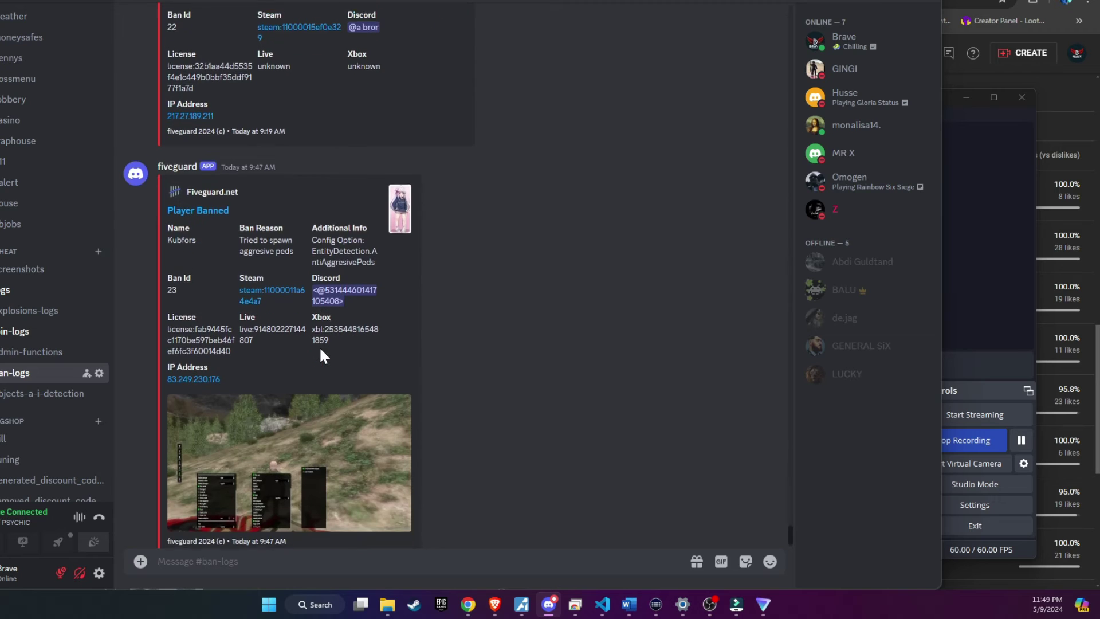
pyautogui.scroll(-1, 320, 355)
pyautogui.click(248, 443)
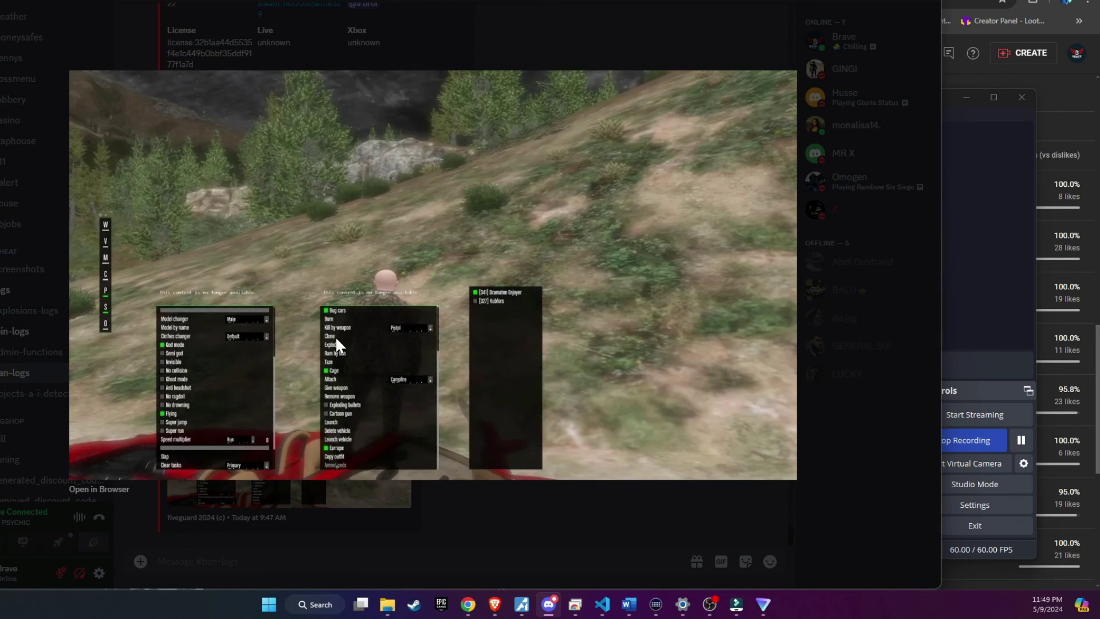
pyautogui.click(352, 540)
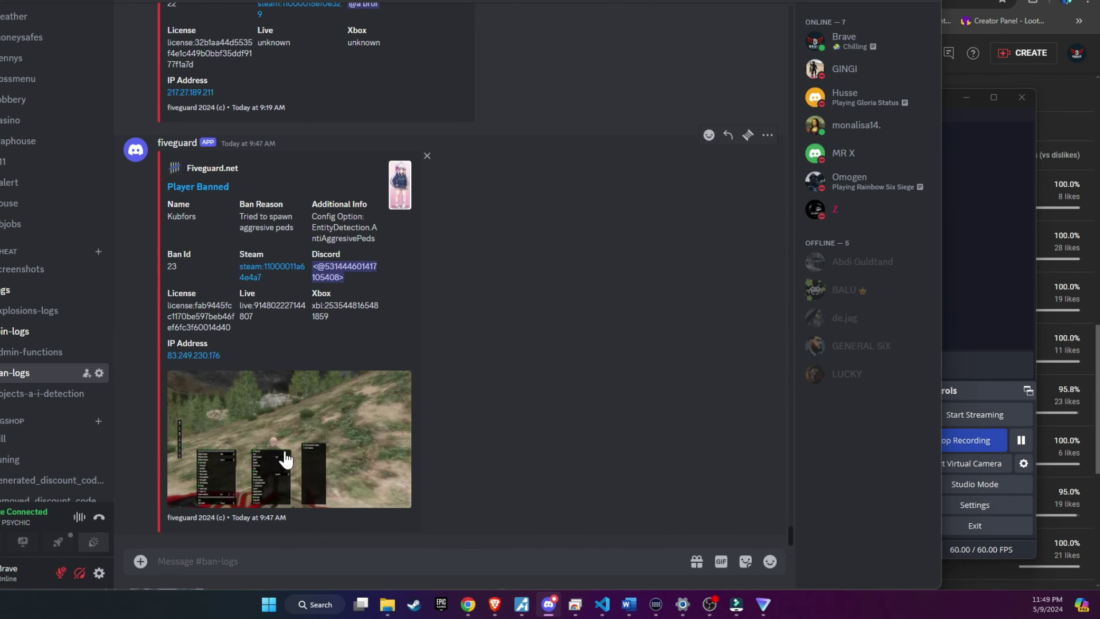
pyautogui.moveTo(239, 204); pyautogui.dragTo(305, 215)
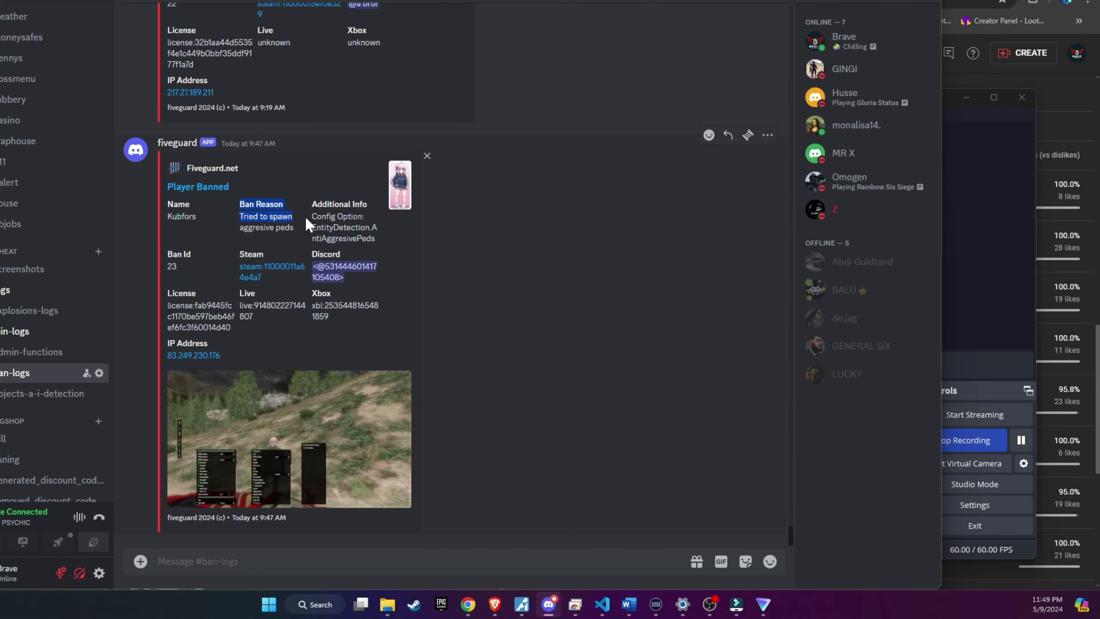
pyautogui.click(297, 232)
pyautogui.click(300, 406)
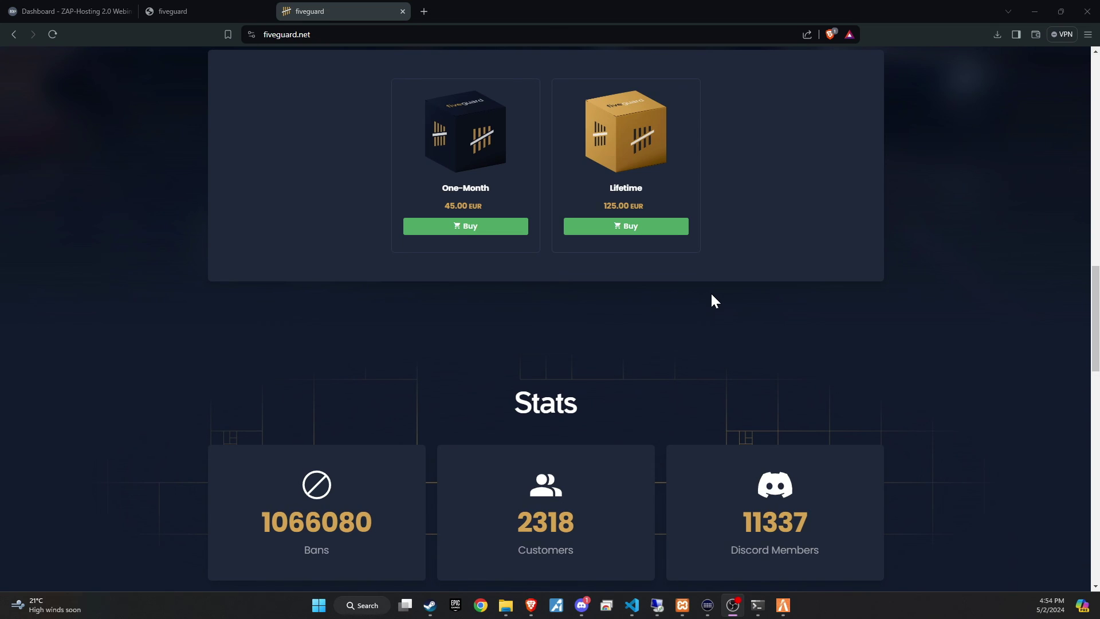